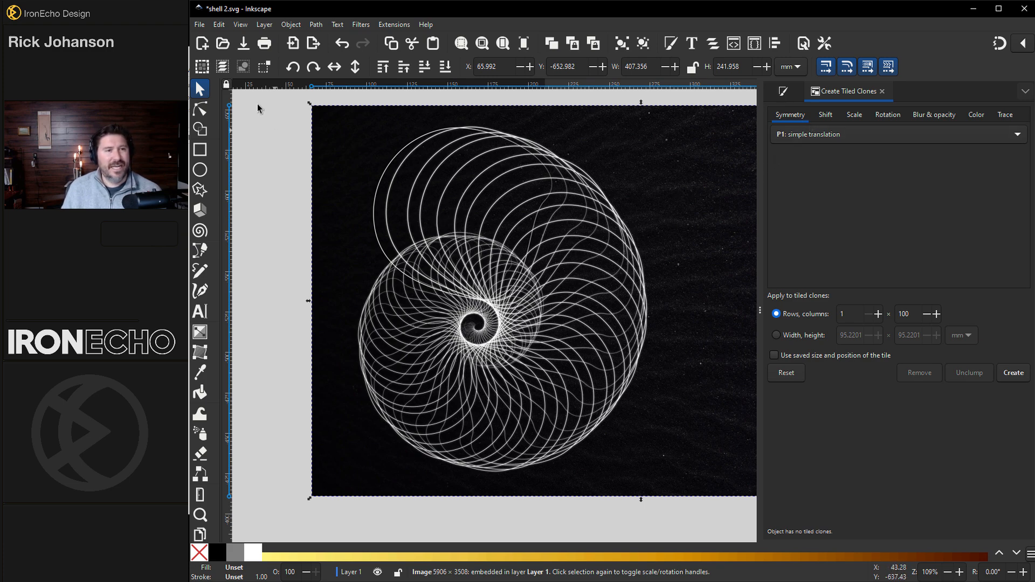
- Scroll down to bring the black page with the white blob outline into view
scroll(561, 261, down, 20)
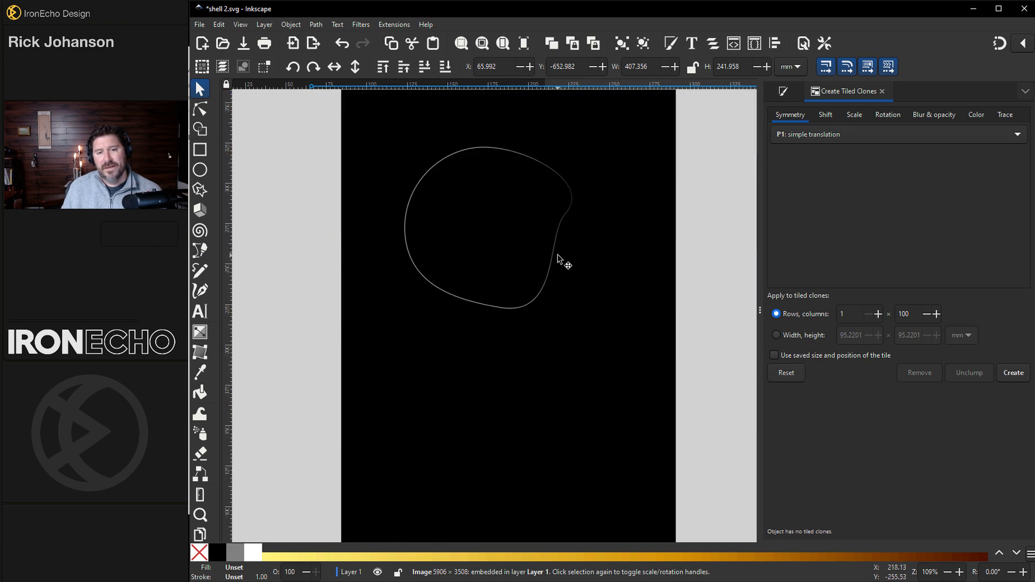
- Try an 84-clone tiled spiral of the blob, undo it, and move the blob to the upper right
click(548, 165)
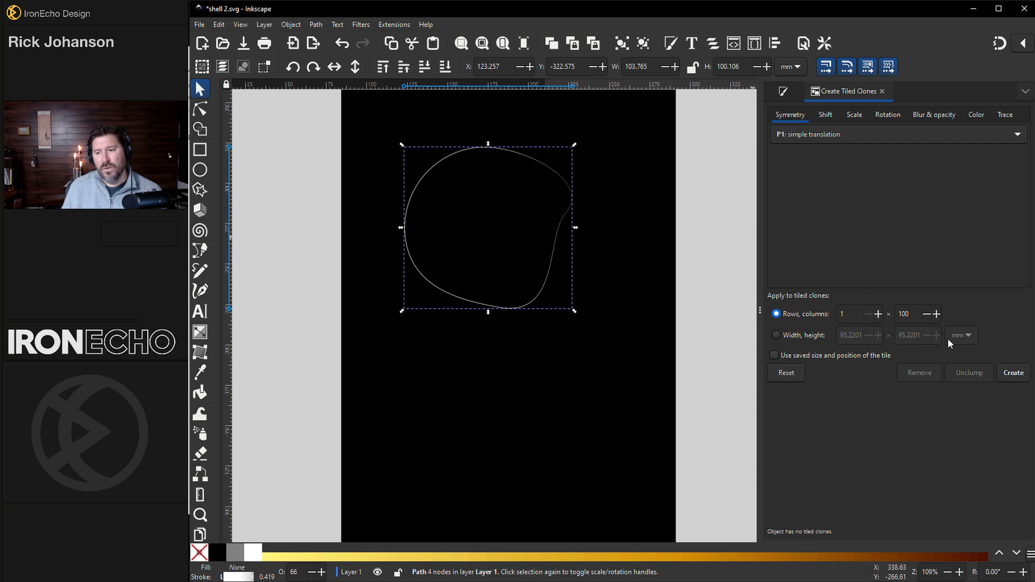
click(1013, 373)
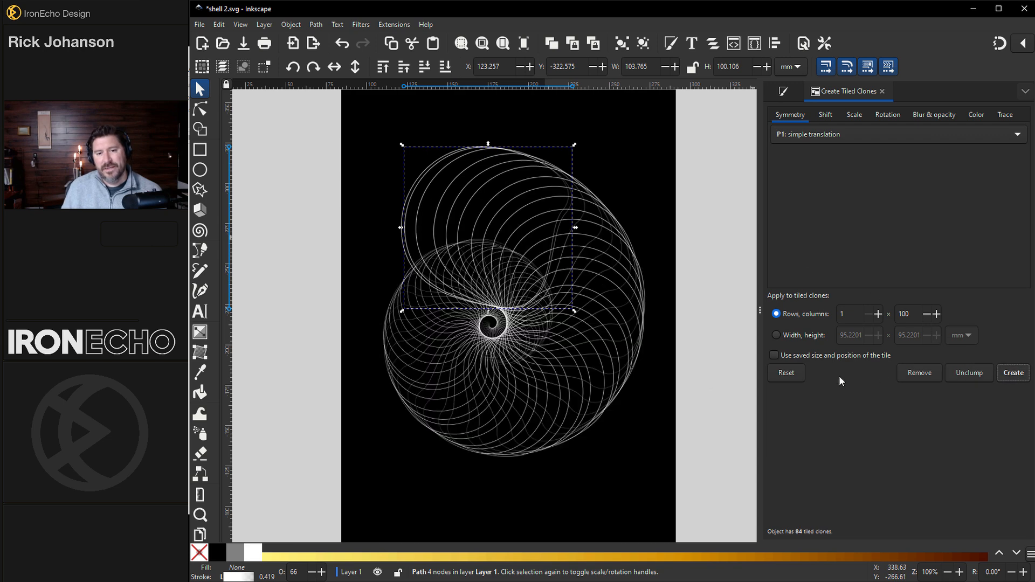
click(739, 308)
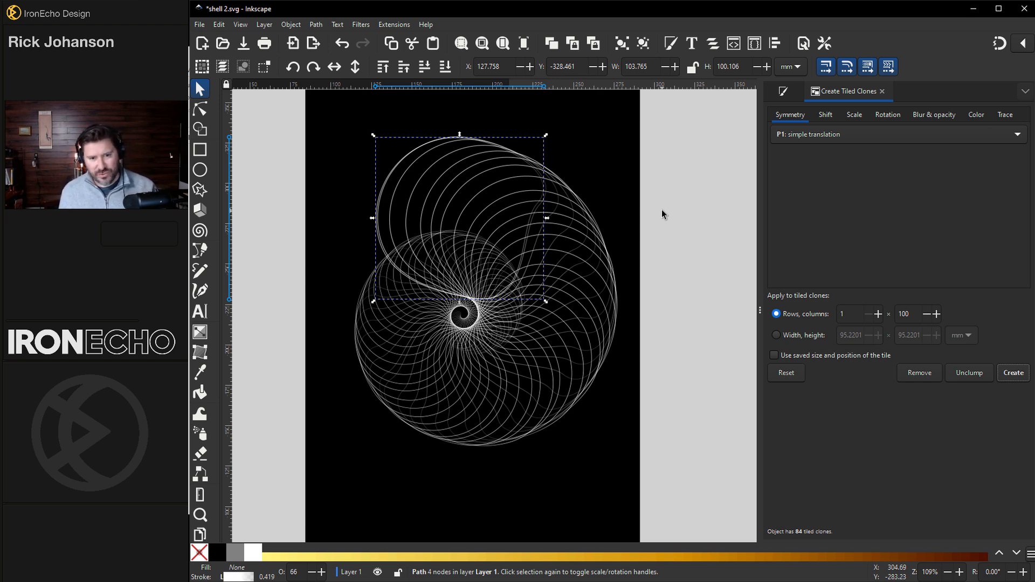
key(ctrl+z)
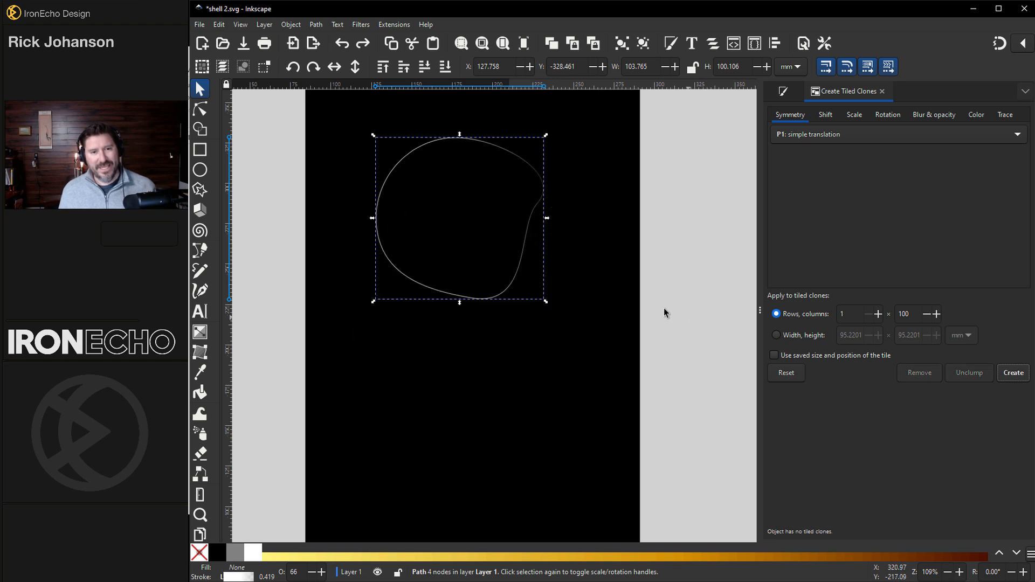
drag(418, 155, 532, 106)
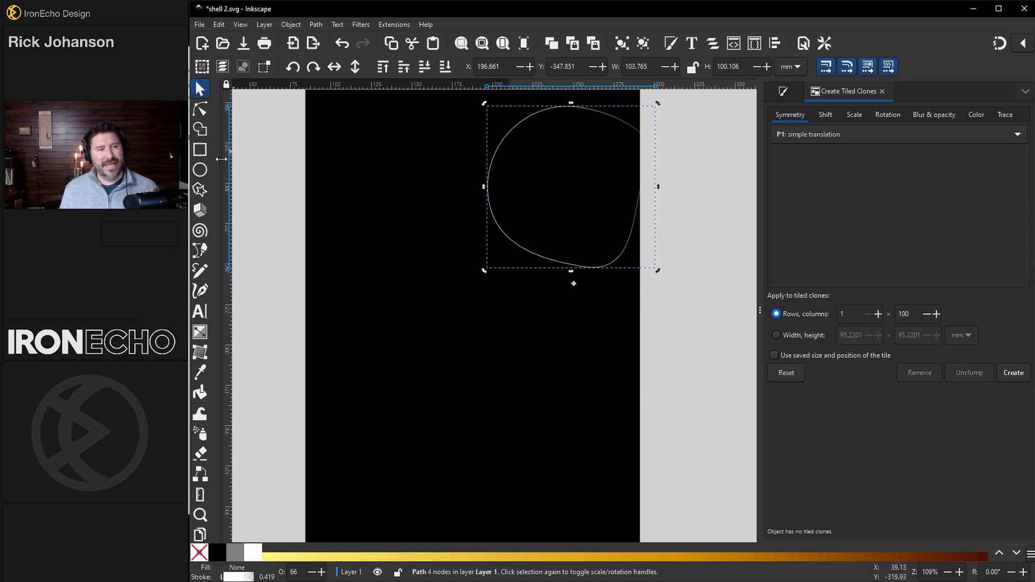
- Draw a white-outlined circle and position it to the left of the blob
click(200, 170)
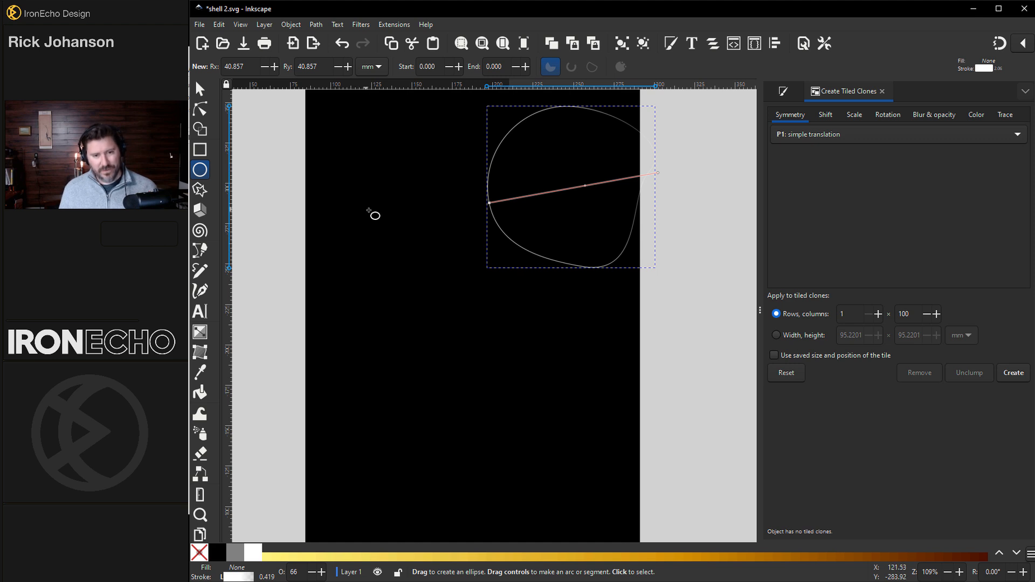
drag(372, 199, 436, 265)
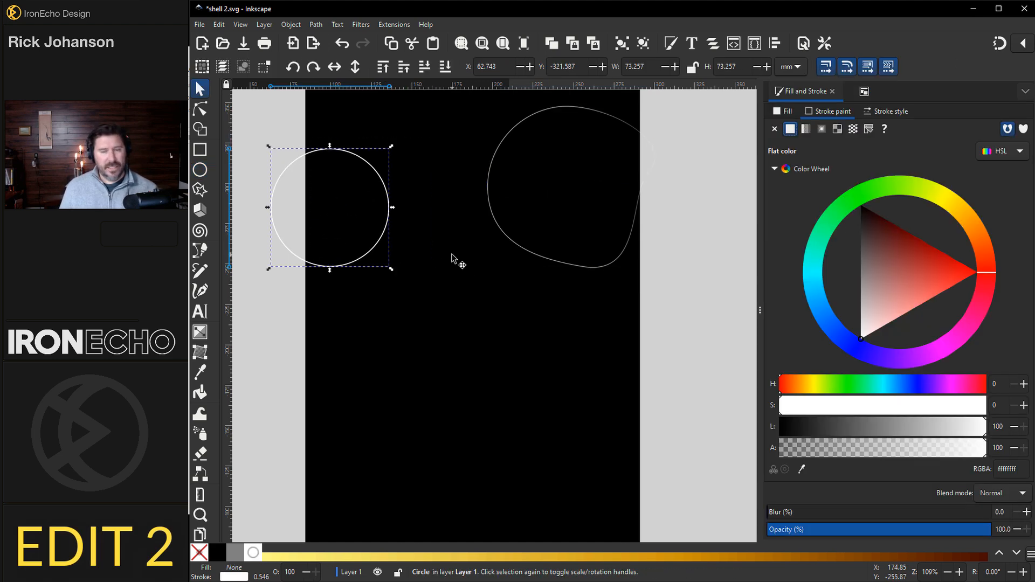
click(888, 113)
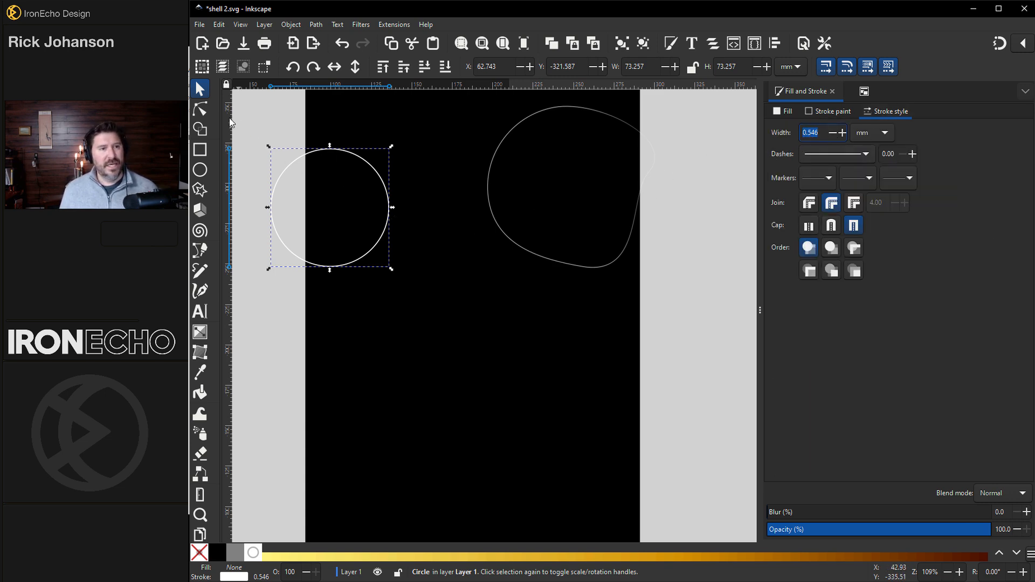
drag(306, 170, 387, 208)
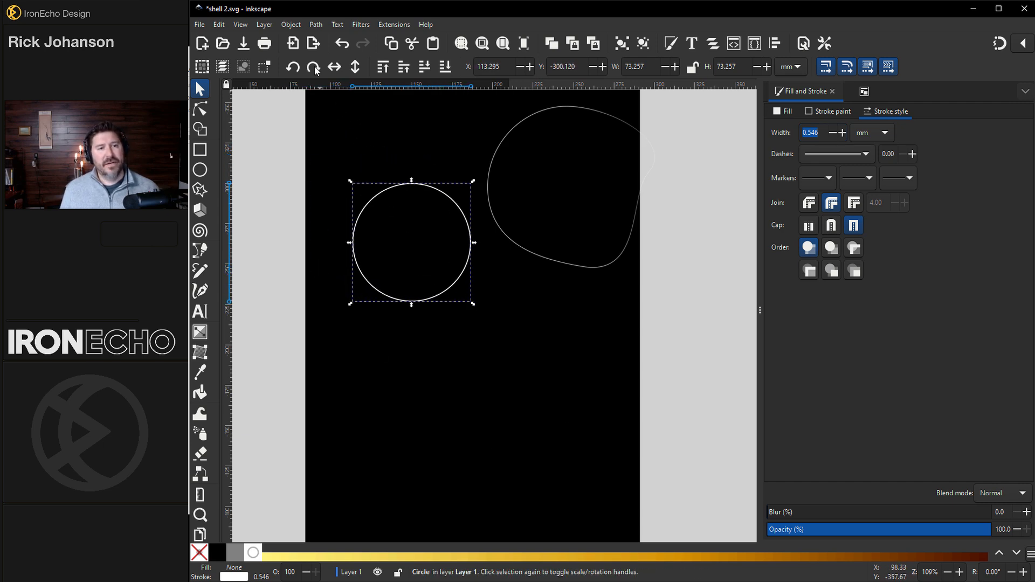
- Convert the circle into a four-node path with Path > Object to Path
click(291, 25)
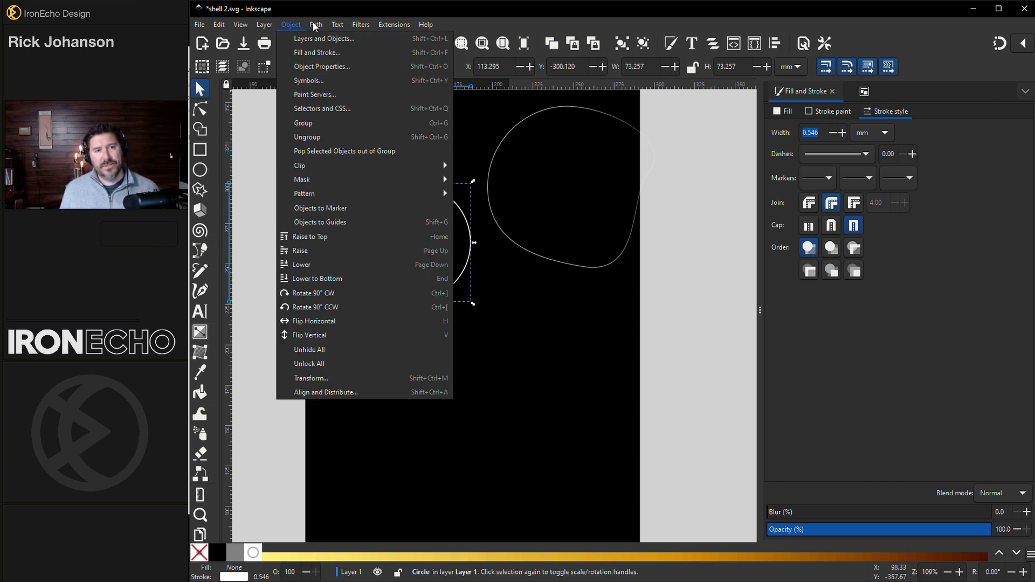
mouse_move(314, 26)
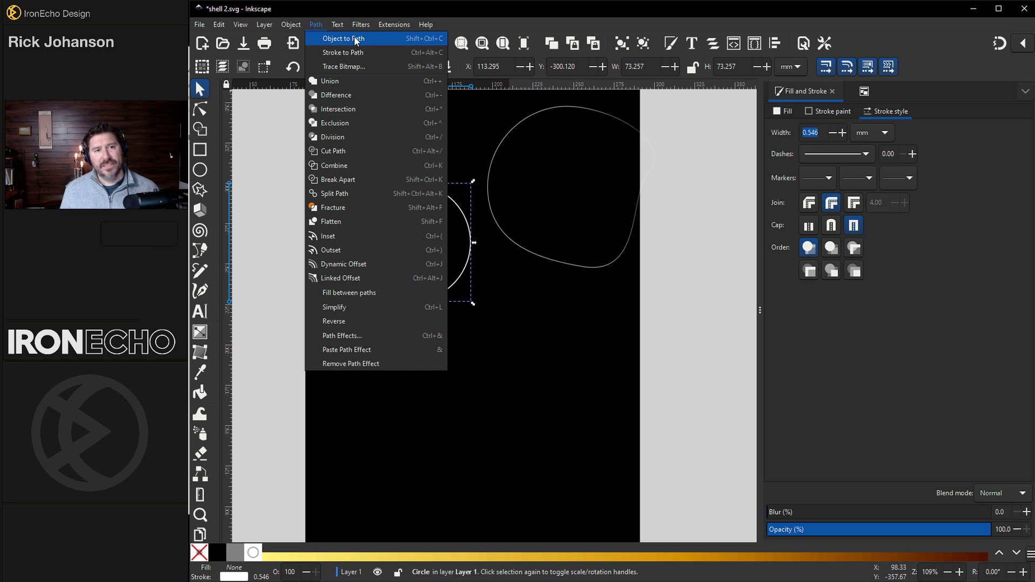
click(370, 38)
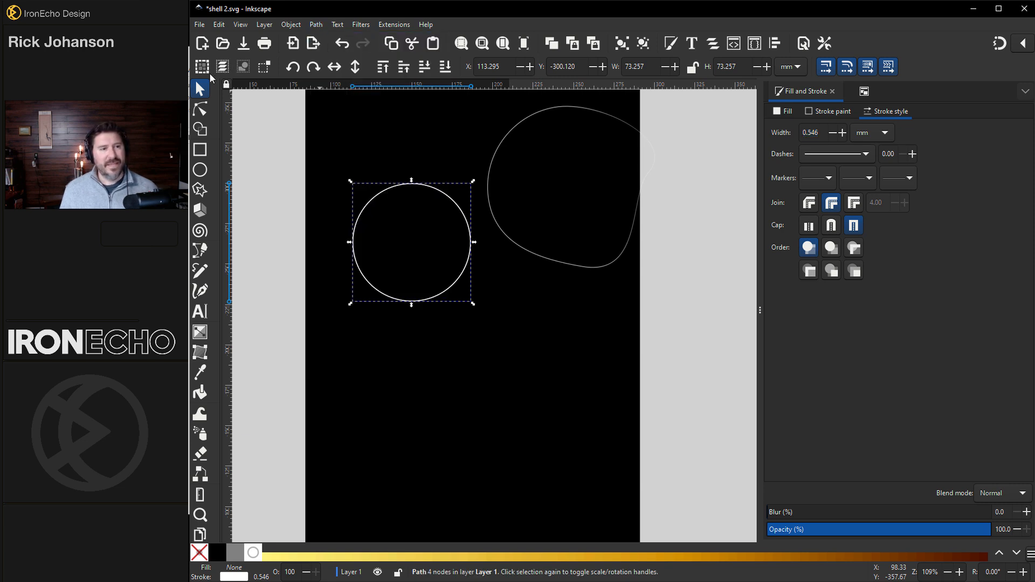
- Nudge the blob outline slightly up and to the left
click(200, 109)
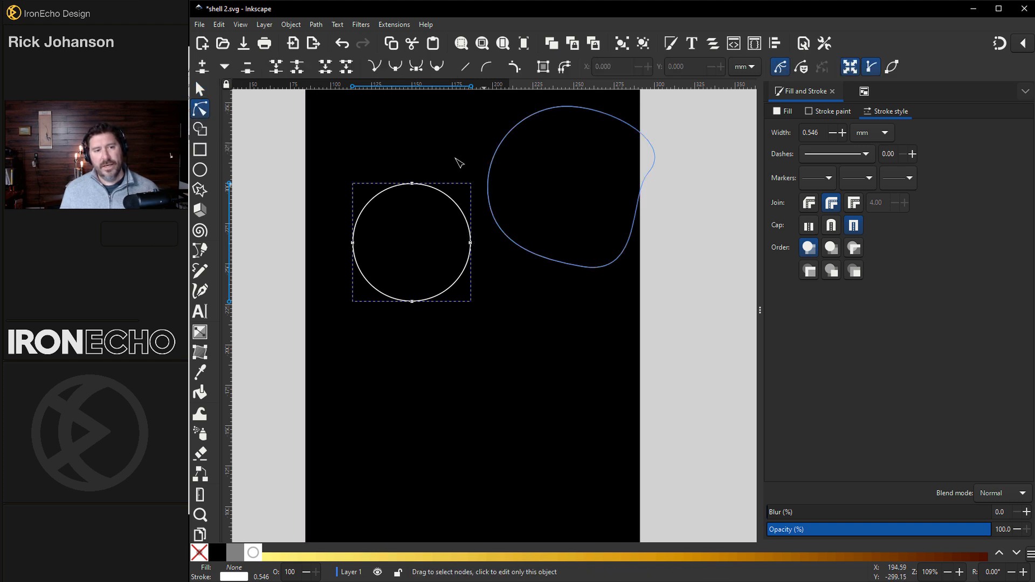
key(s)
drag(496, 150, 472, 141)
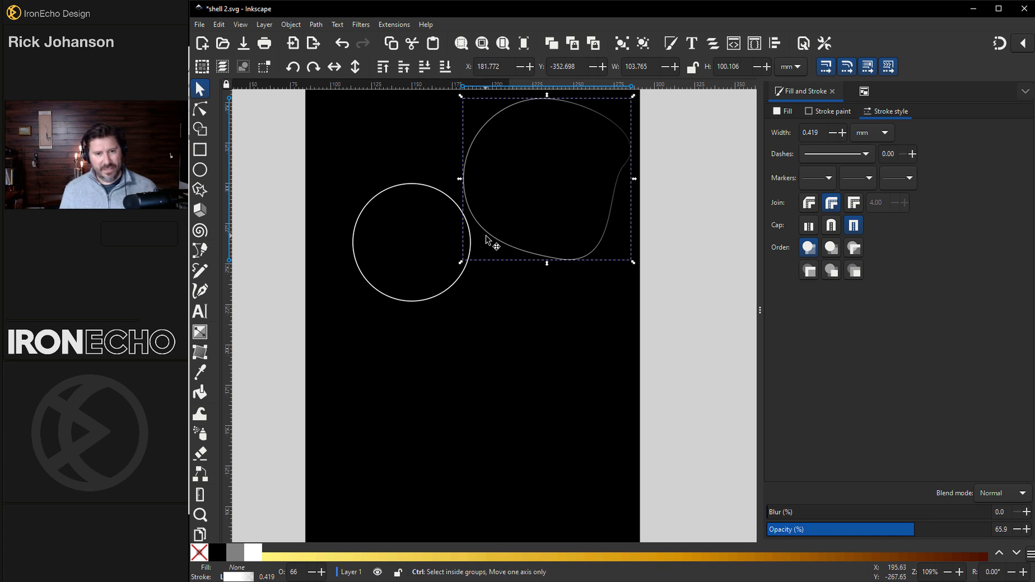
- Select the circle and expose its four path nodes for reshaping
scroll(487, 236, down, 2)
scroll(351, 247, left, 2)
scroll(352, 250, left, 3)
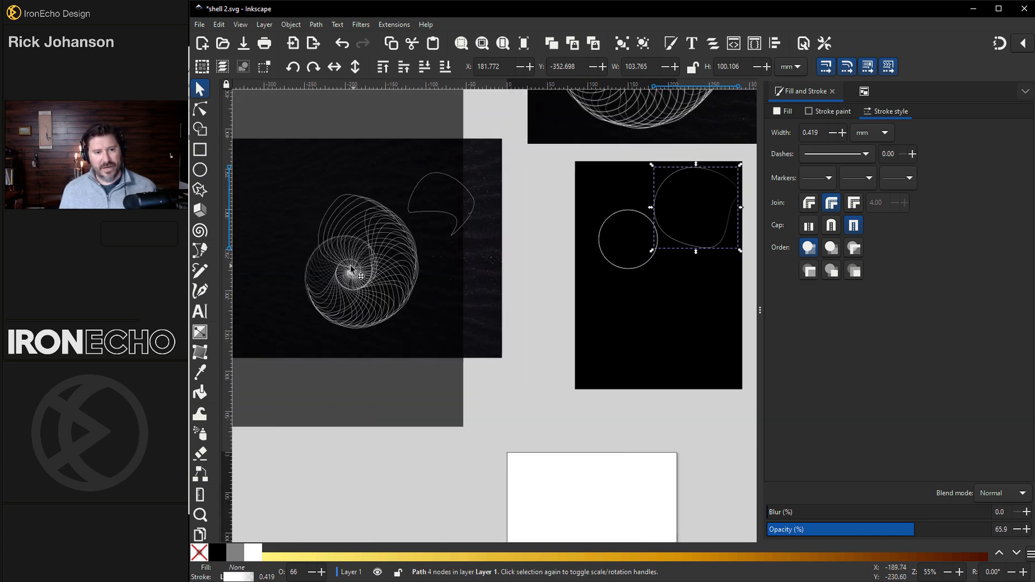
scroll(354, 268, up, 1)
click(472, 195)
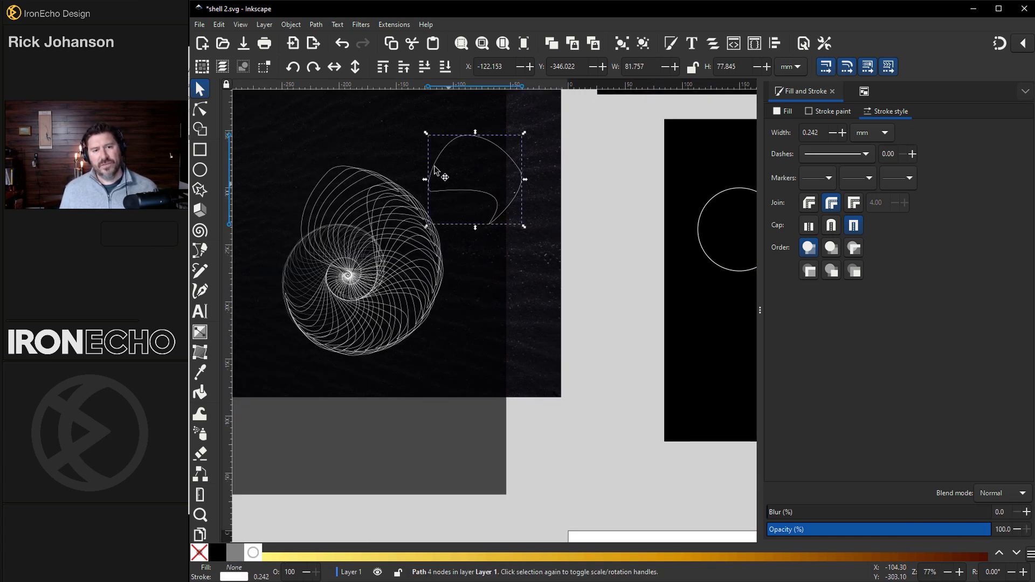
scroll(538, 219, right, 5)
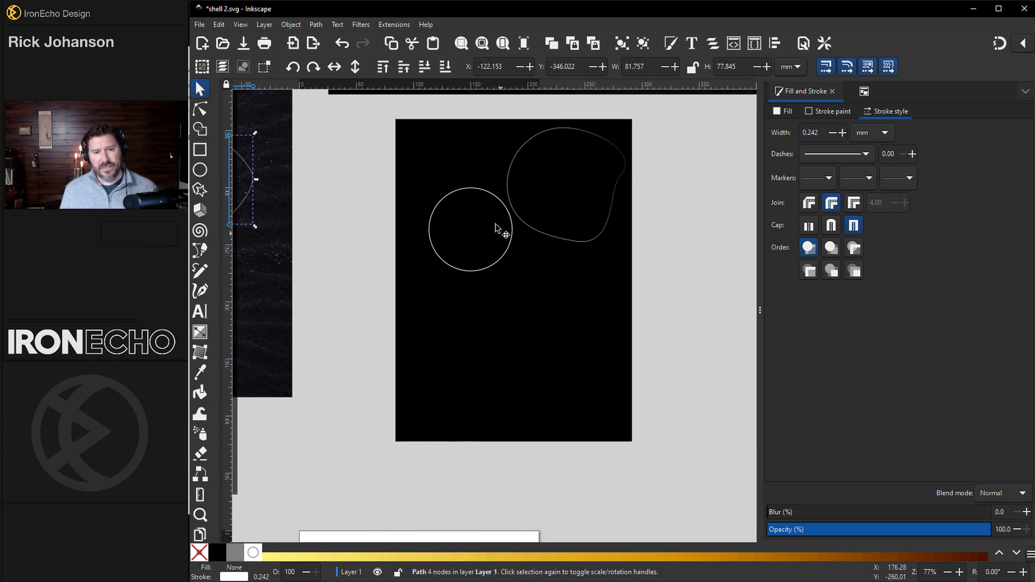
click(456, 195)
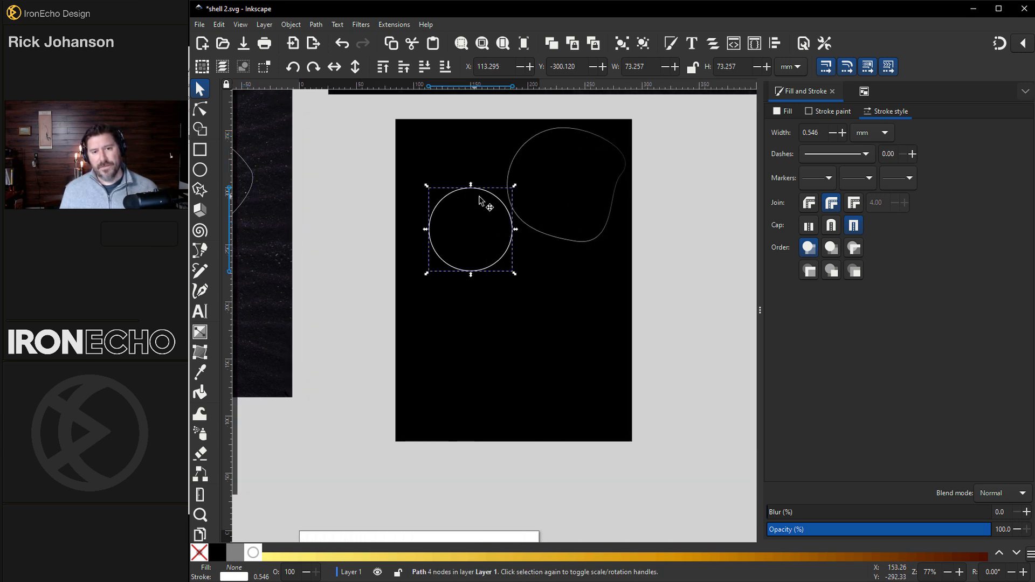
click(200, 110)
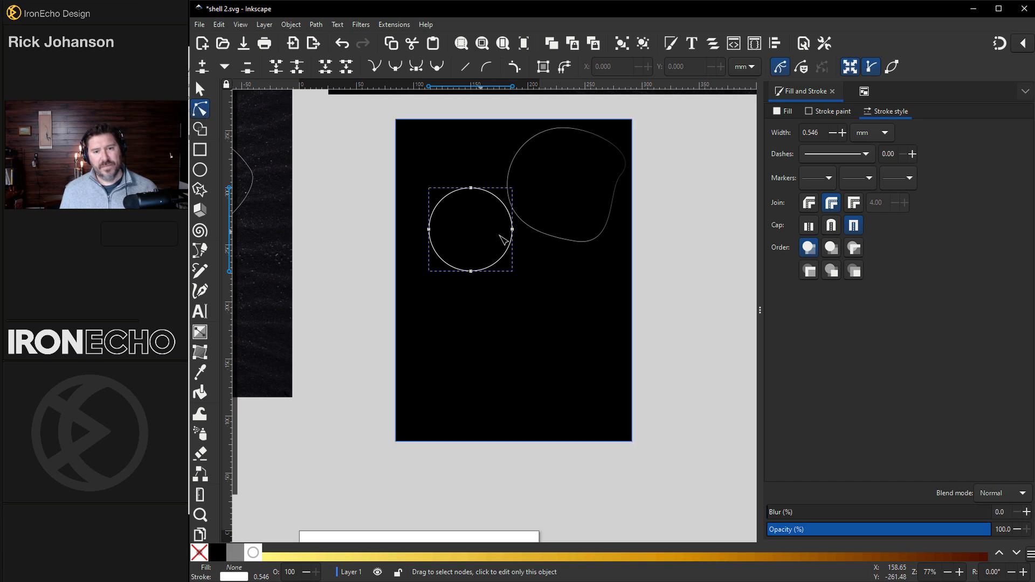
- Pull the circle's right node up-left into a lopsided blob and rotate it about 62°
scroll(512, 230, up, 1)
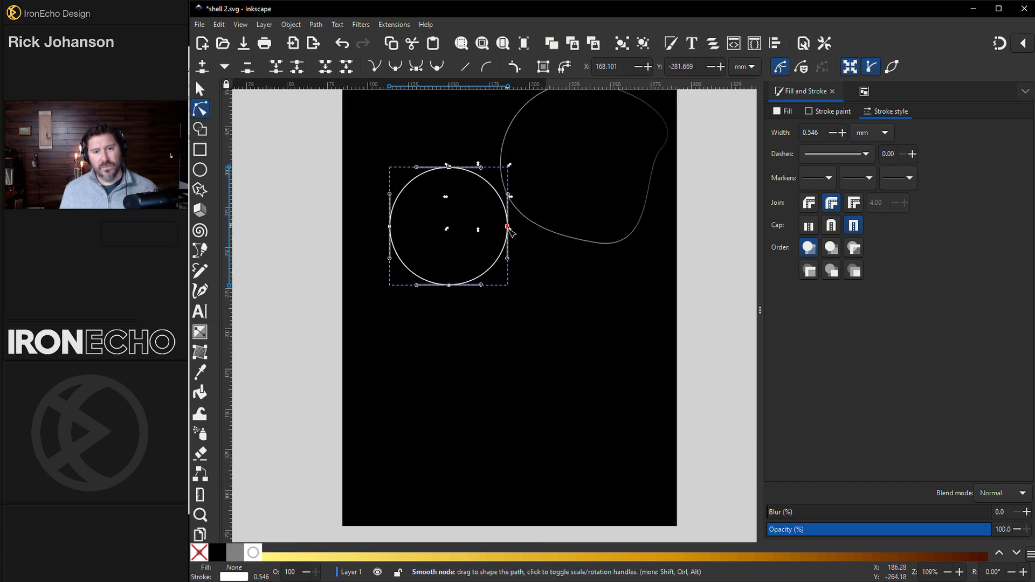
drag(507, 227, 466, 204)
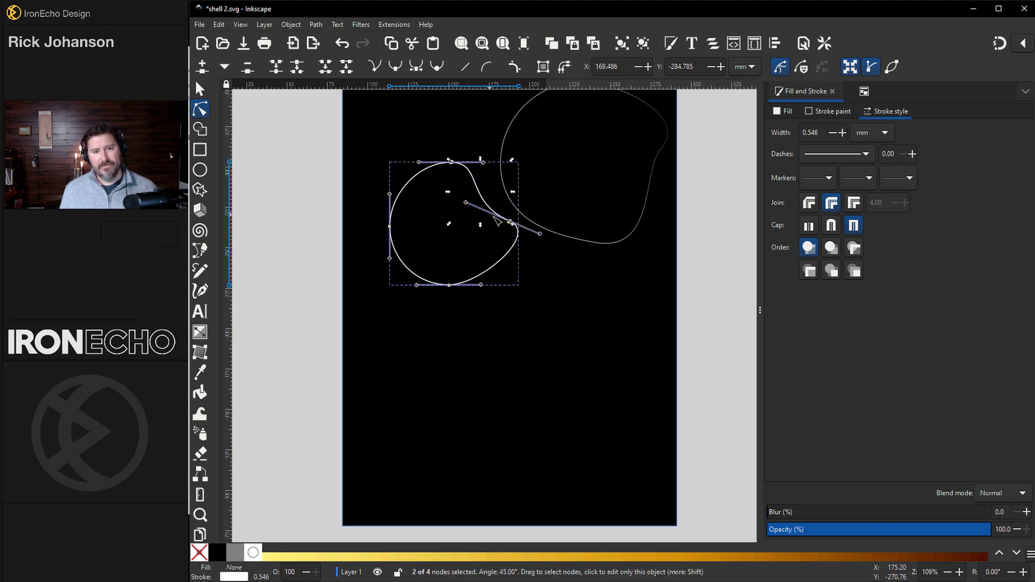
key(s)
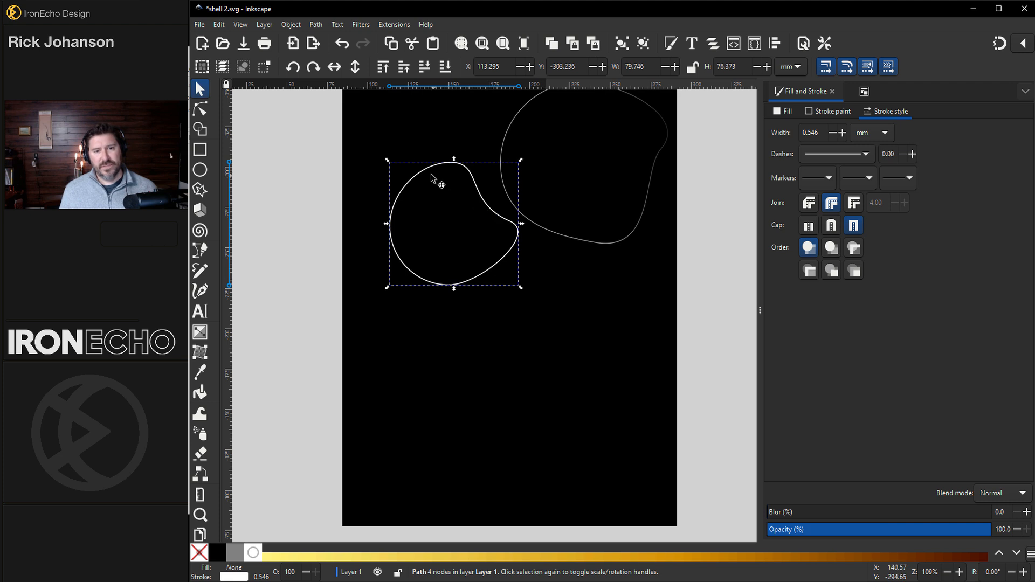
click(434, 170)
drag(520, 159, 517, 247)
- Move the faint larger blob off the page's right edge and the white blob up to top centre
click(545, 232)
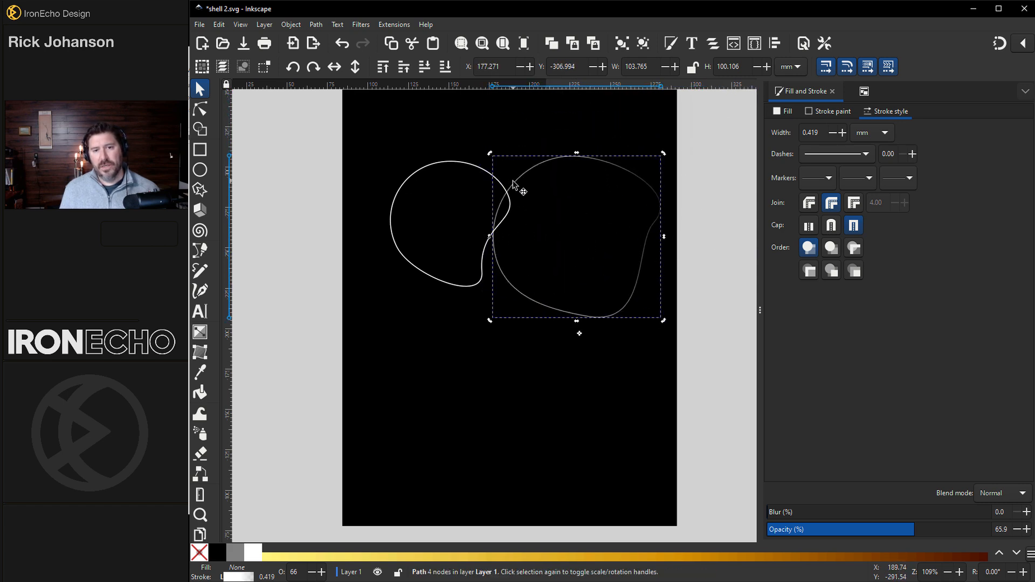
drag(525, 192, 681, 162)
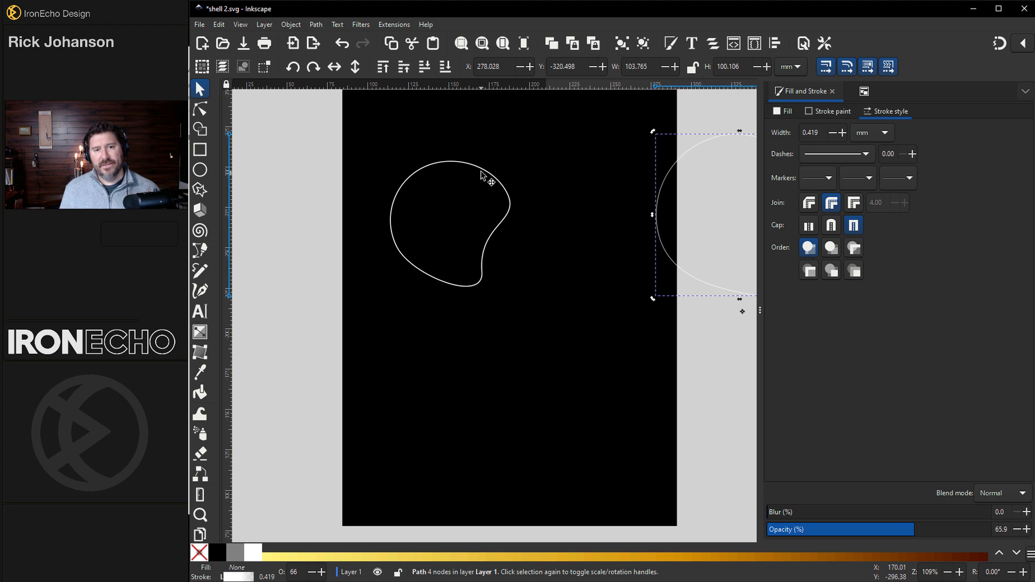
click(502, 179)
drag(497, 173, 537, 150)
- Give the blob's stroke a white-to-transparent linear gradient with the opaque stop at offset 0.58
click(818, 111)
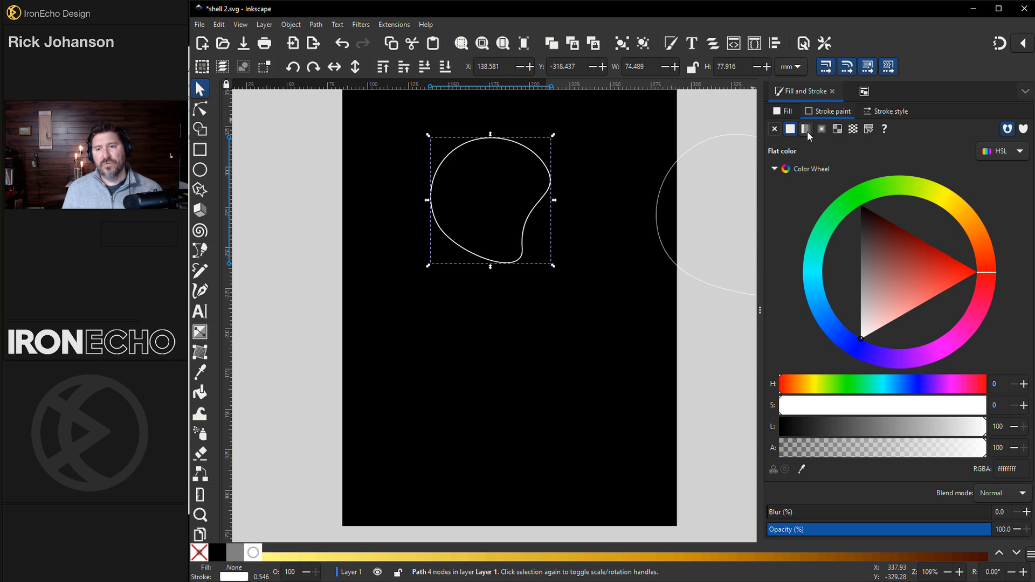
click(806, 131)
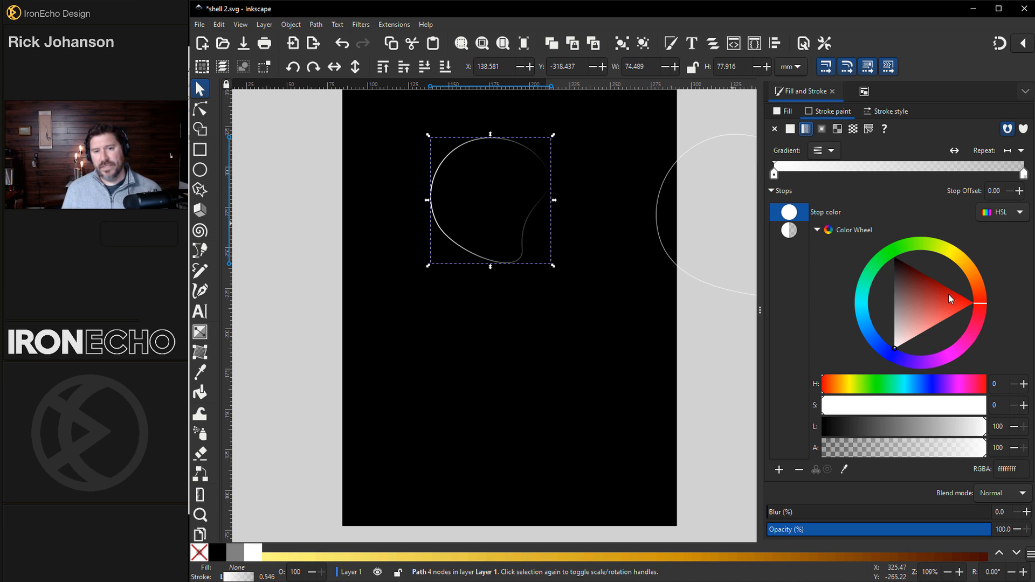
drag(949, 294, 978, 279)
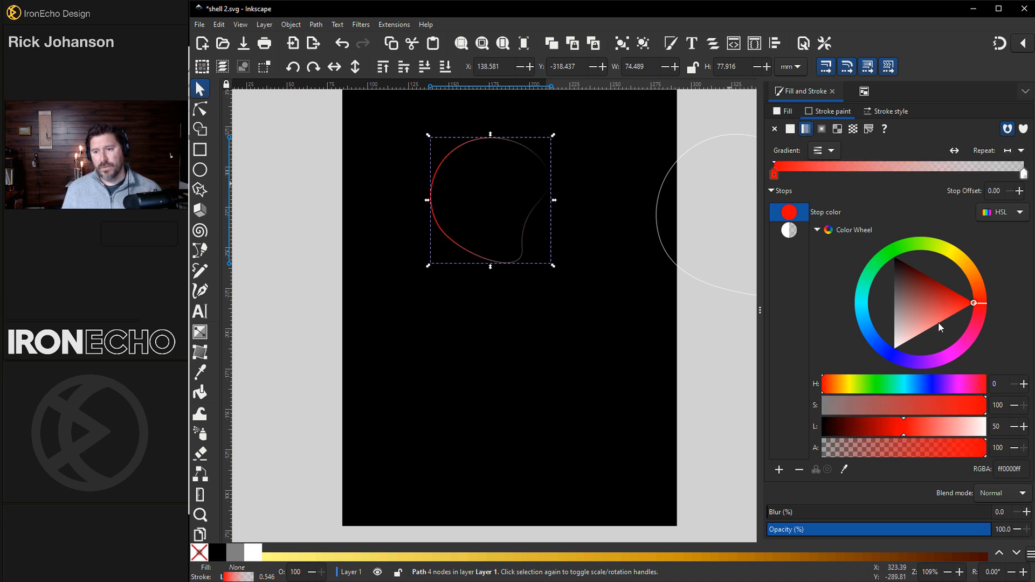
drag(926, 325, 875, 388)
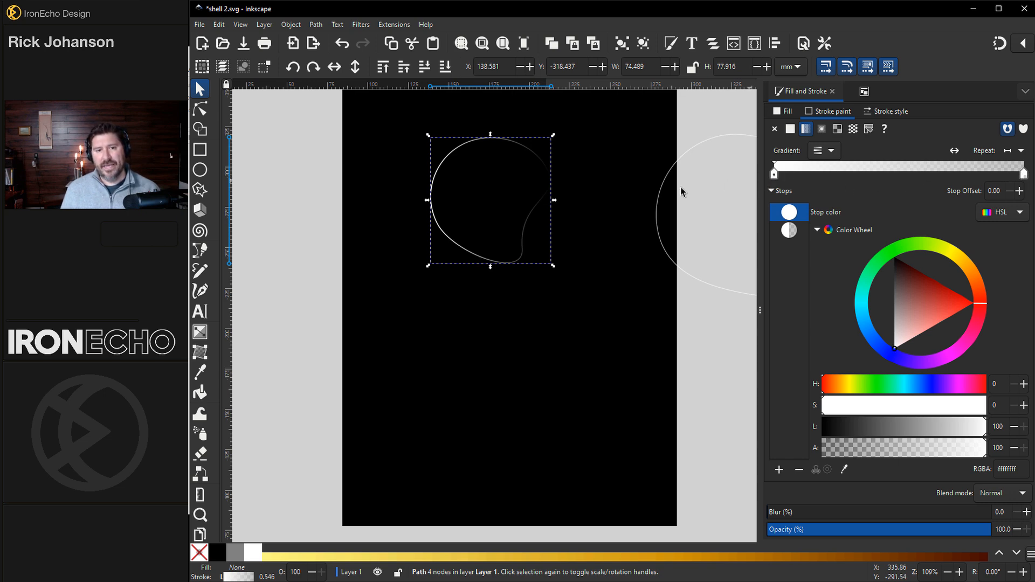
drag(788, 174, 897, 175)
click(1023, 173)
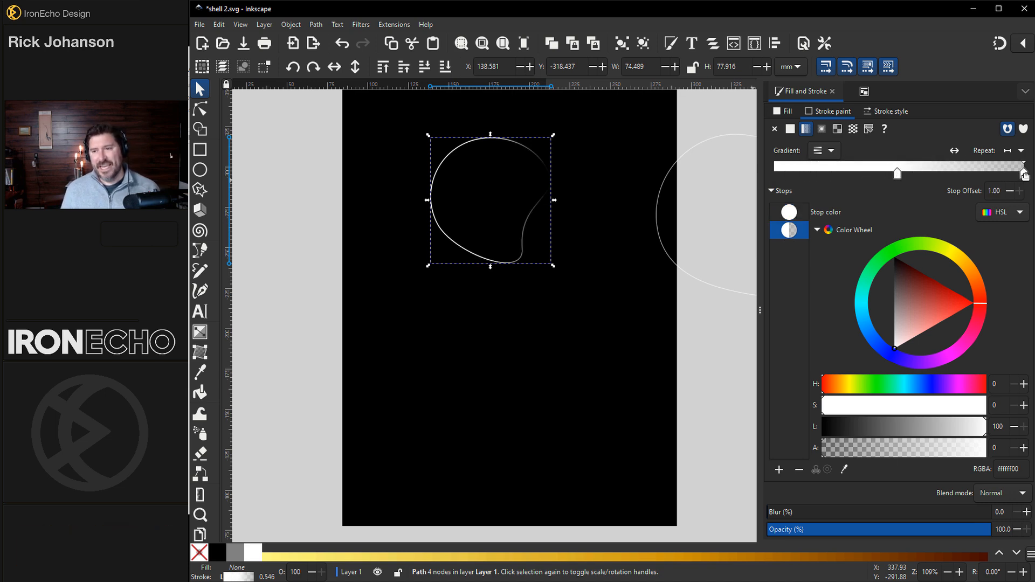
drag(898, 174, 919, 174)
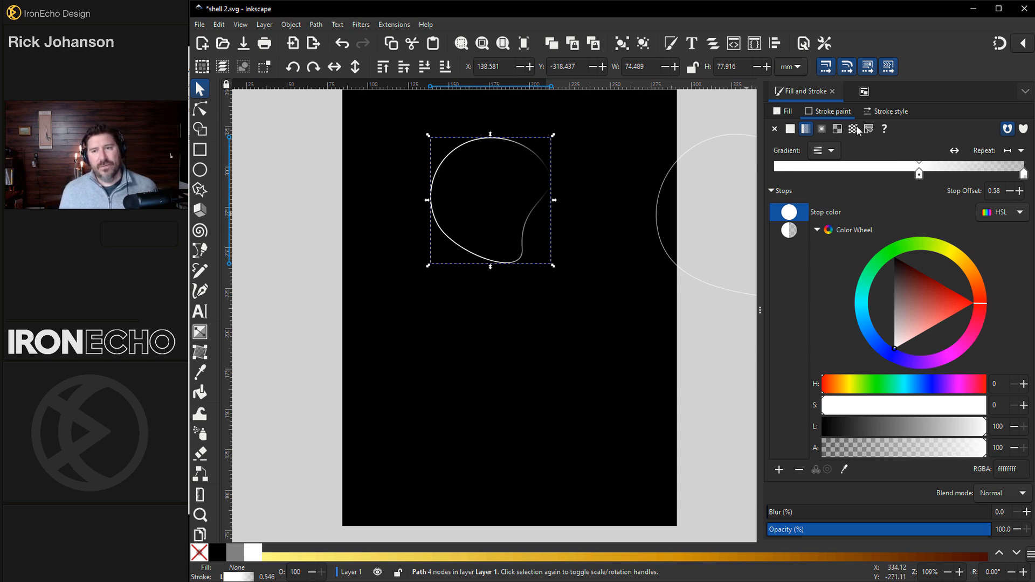
click(865, 93)
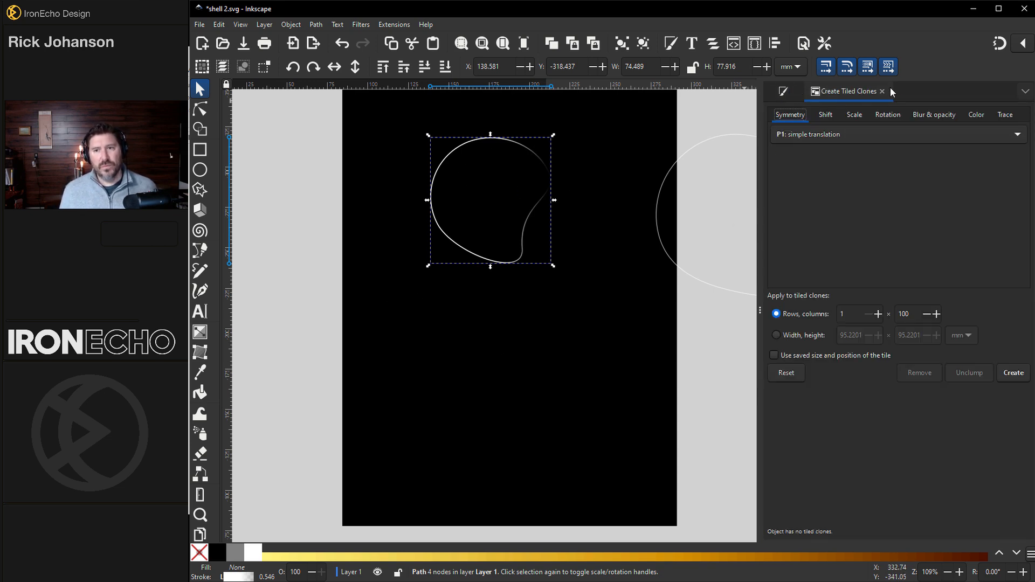
- Move the blob's rotation centre to its bottom edge, then create and remove an 84-clone trial spiral
click(460, 147)
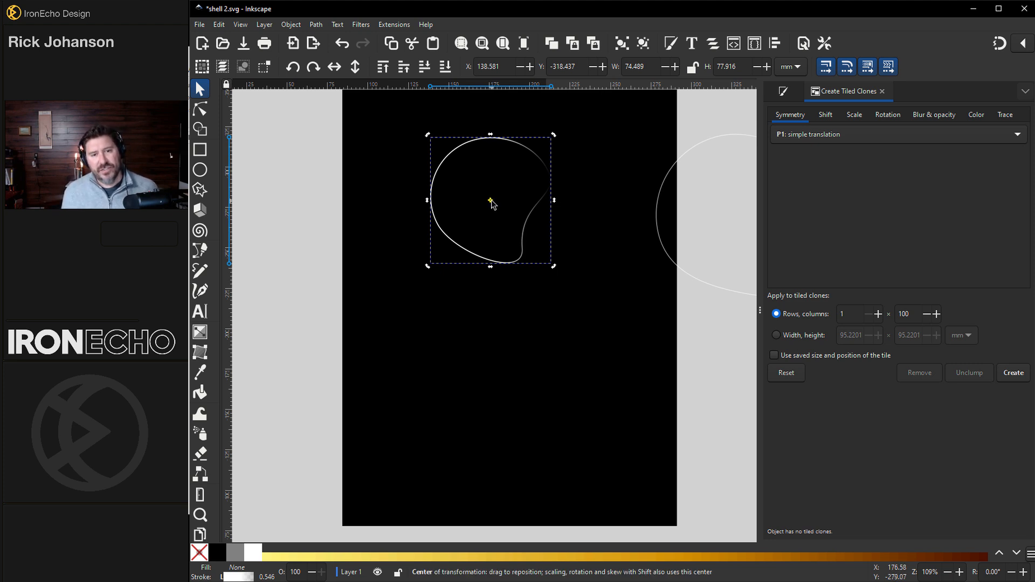
drag(491, 201, 492, 278)
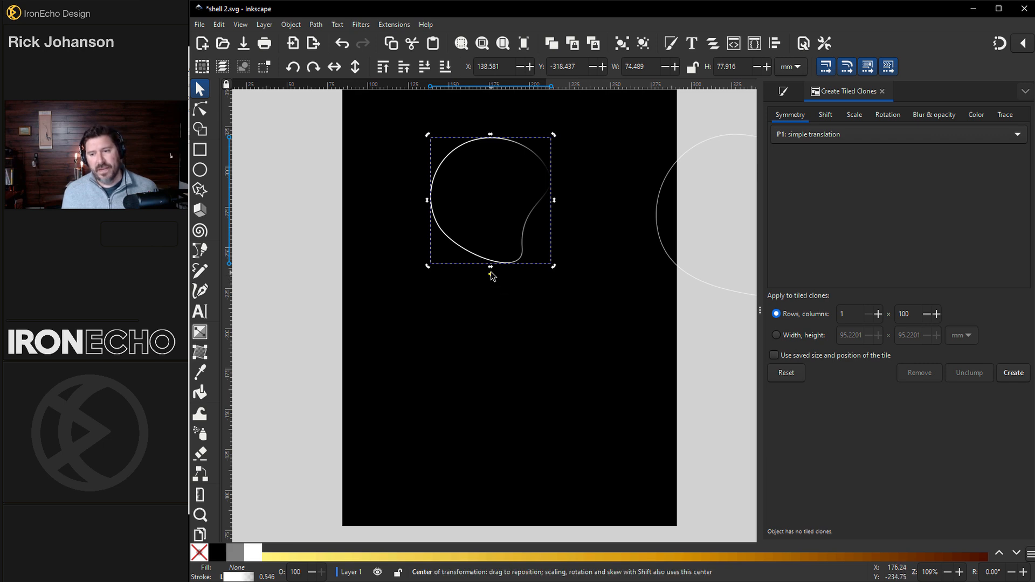
click(1018, 377)
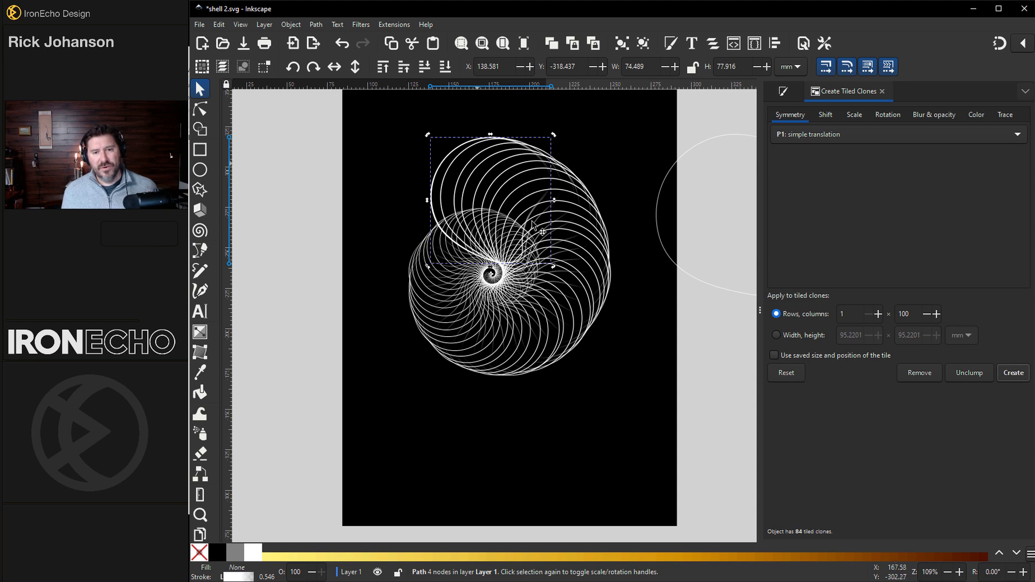
click(924, 376)
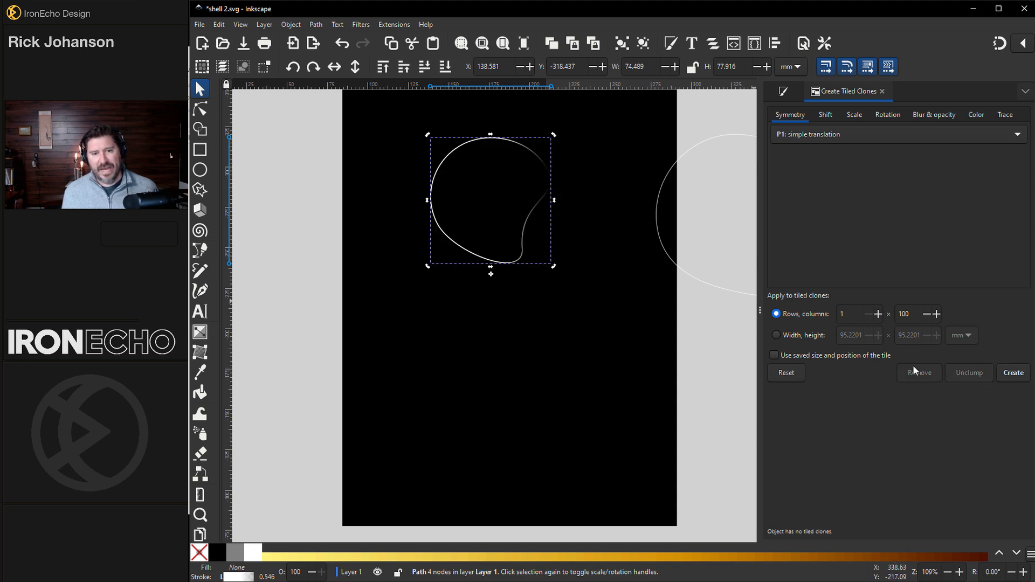
- Reopen Create Tiled Clones from Edit > Clone and place the symmetry reference image over the canvas
click(882, 92)
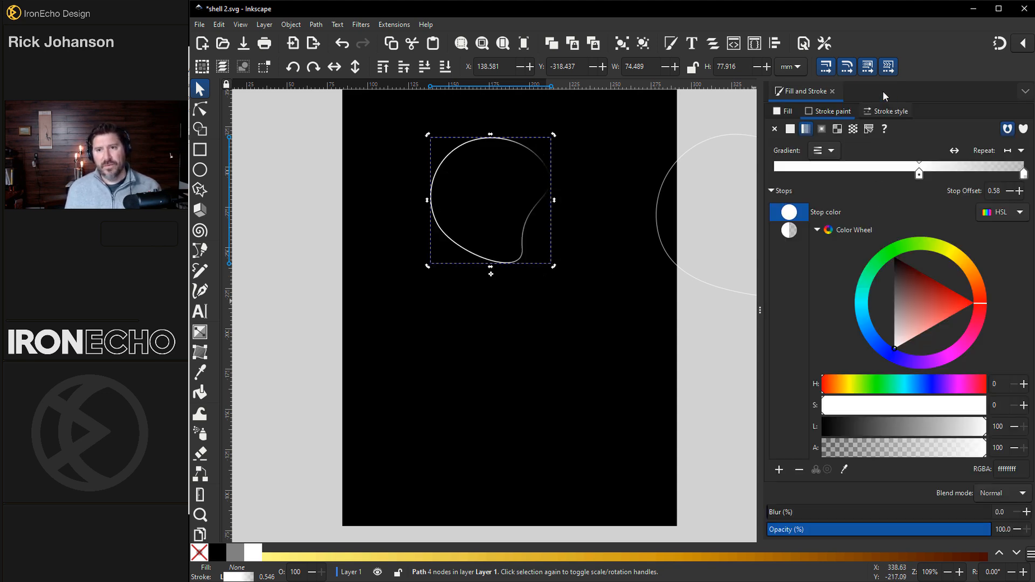
click(215, 24)
mouse_move(290, 165)
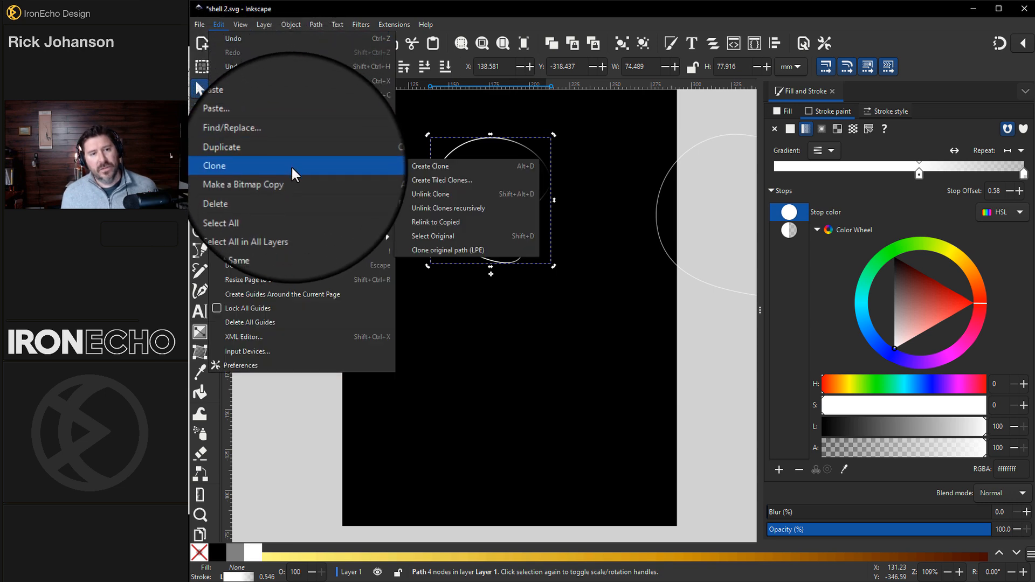
click(421, 180)
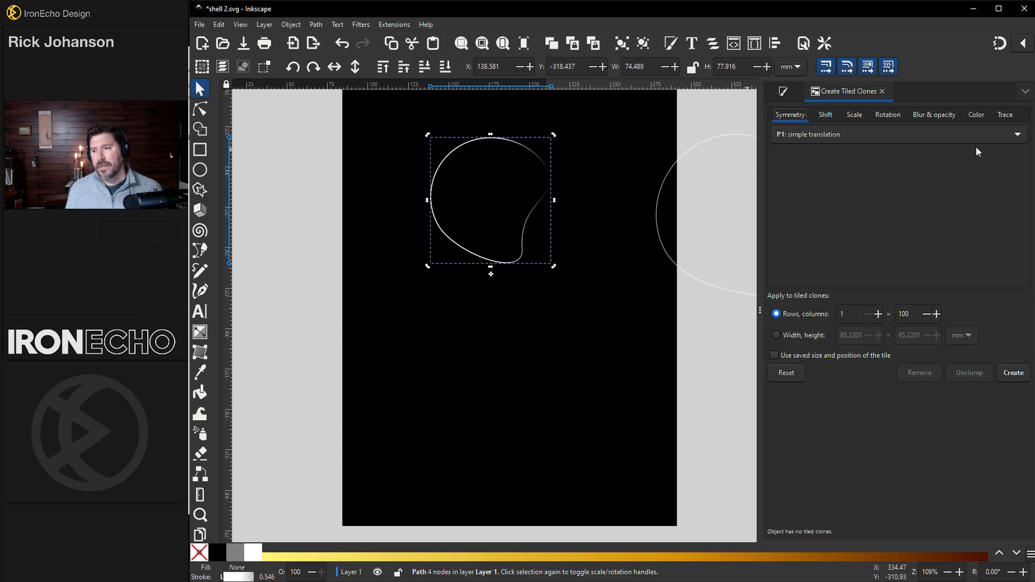
drag(1034, 103, 273, 154)
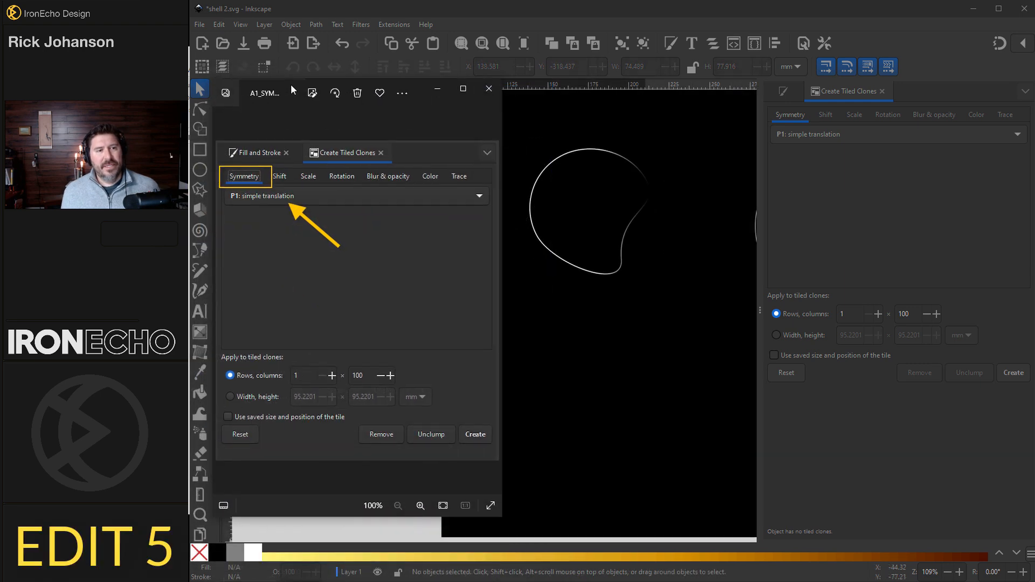
drag(291, 85, 295, 83)
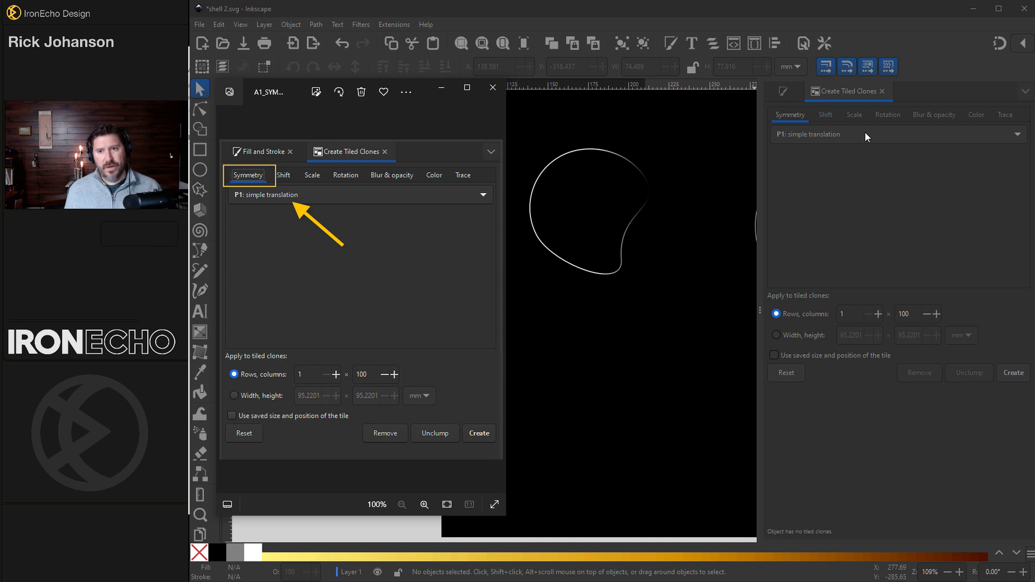
- Show the tiled clones Shift tab (−100% per row and column) and advance the reference to the shift example
click(850, 93)
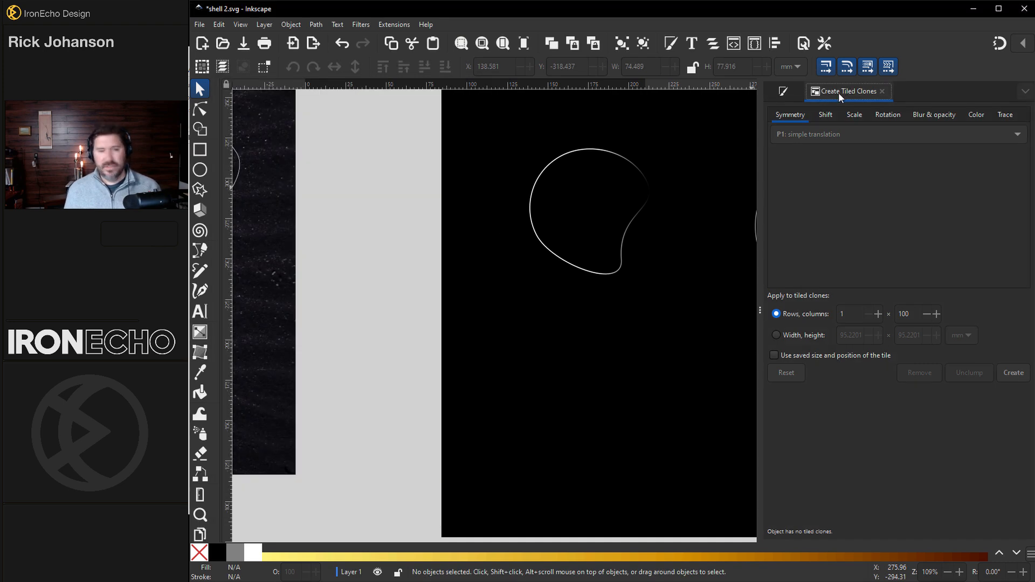
click(839, 92)
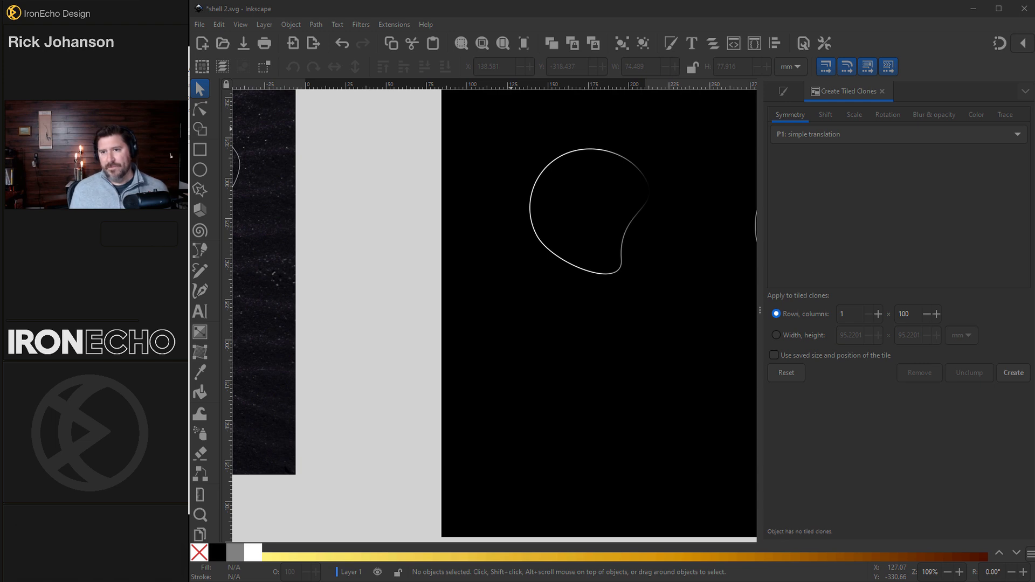
click(843, 92)
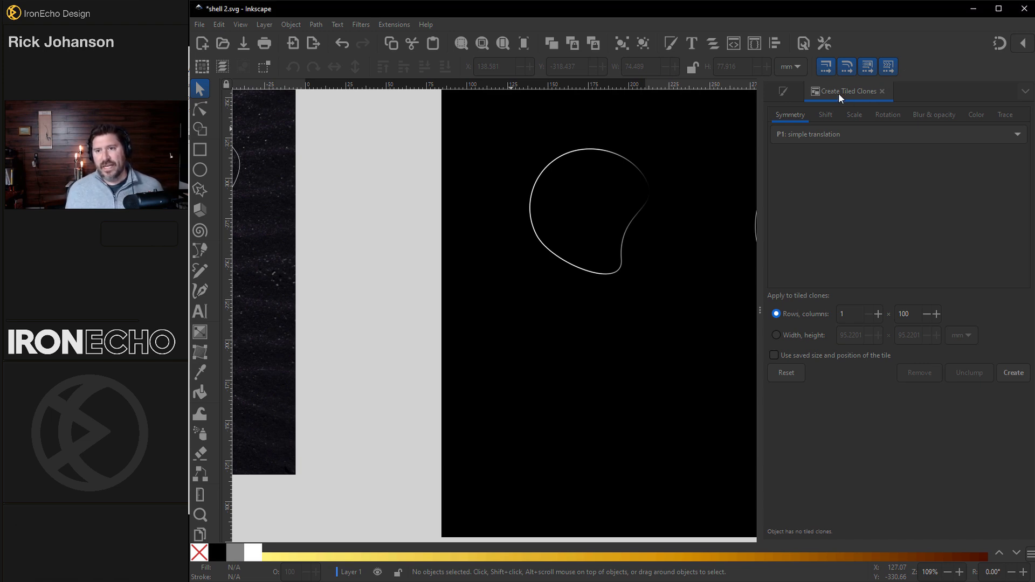
click(839, 94)
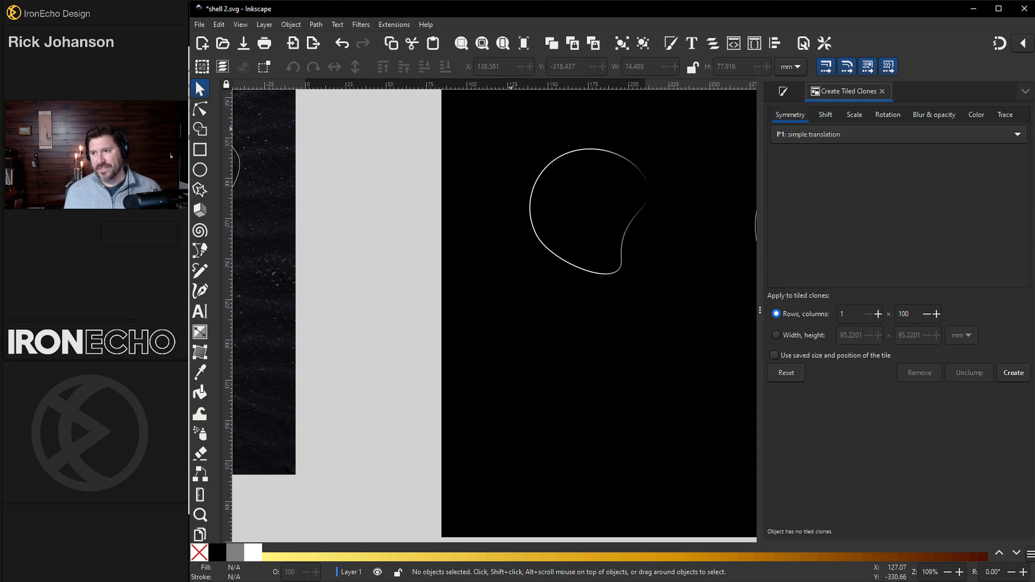
click(827, 115)
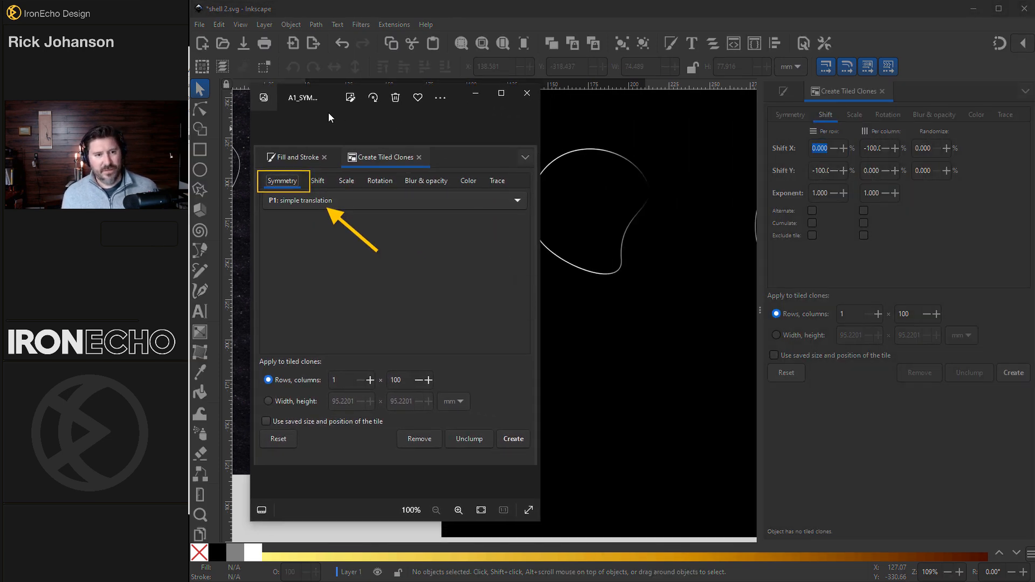
click(529, 305)
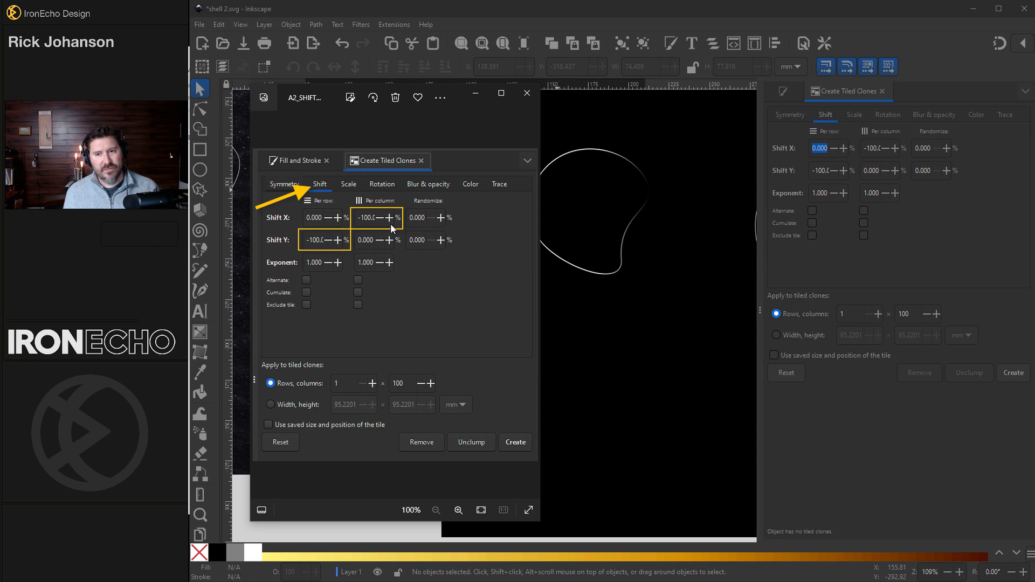
- Leave the reference image and open the Scale tab: X and Y −1.20% per column, randomized 1.000%
click(821, 134)
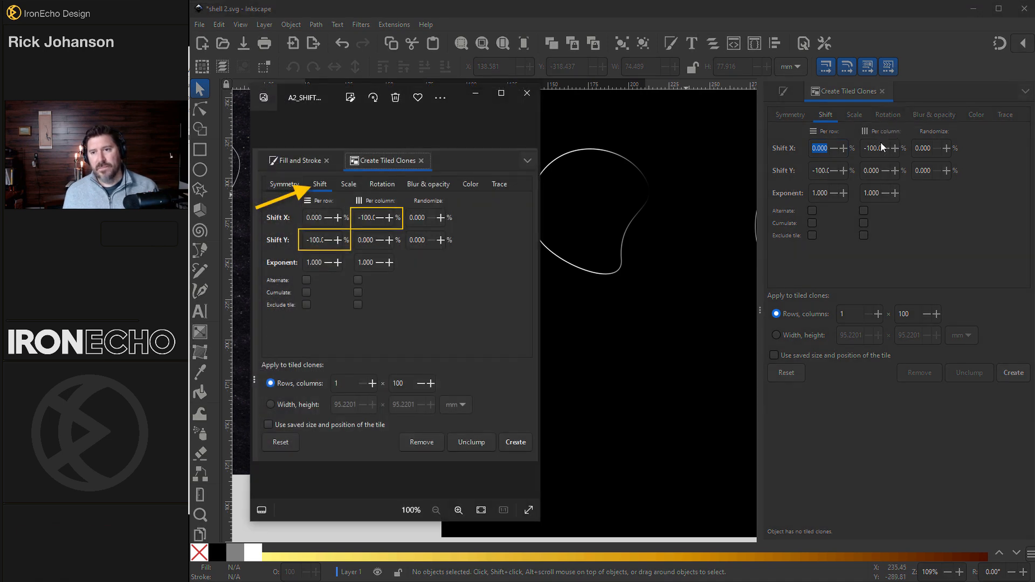
key(alt+Tab)
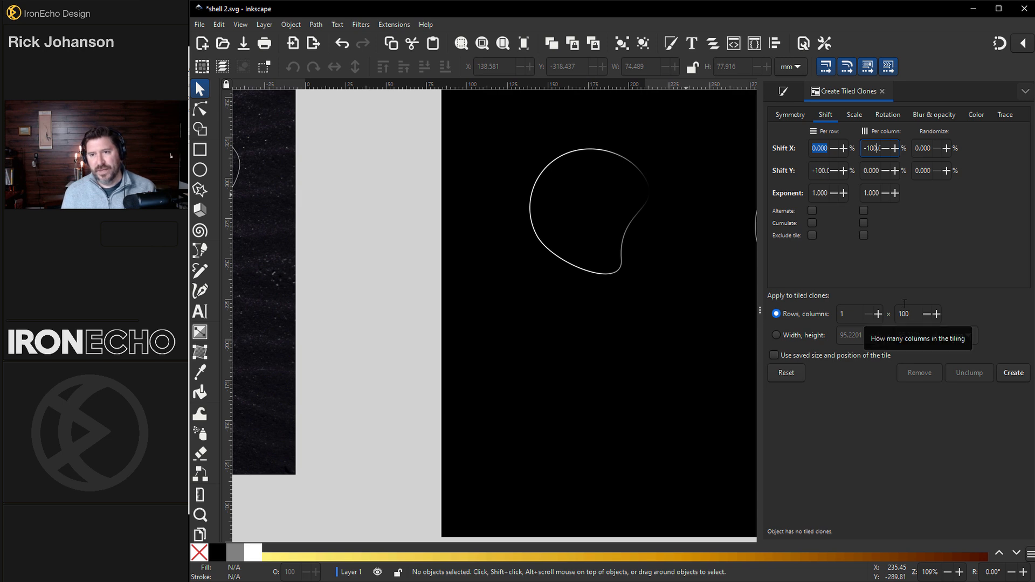
click(859, 119)
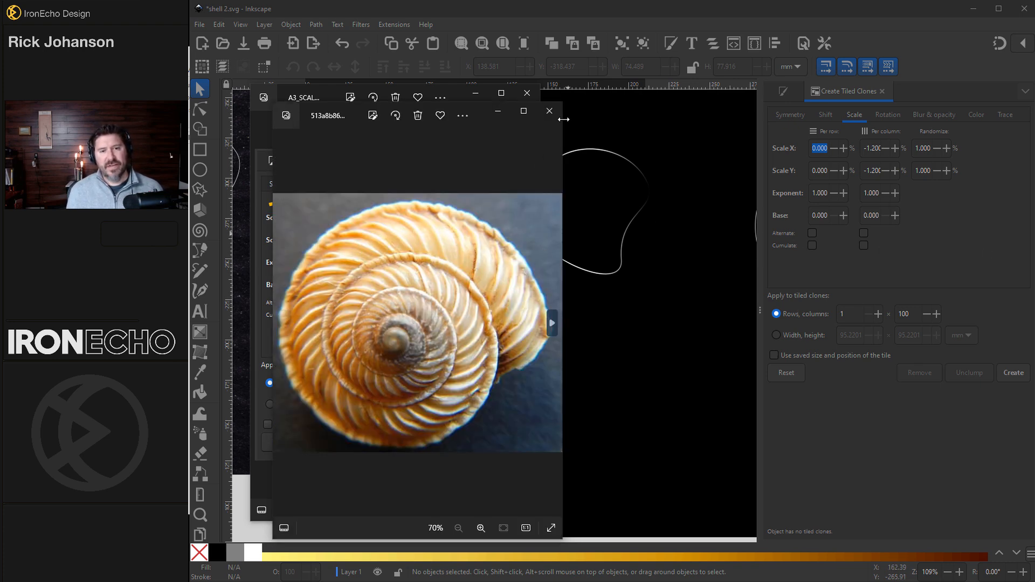
- Close the snail-shell photo and show the tiled-clone rotation: 8° per column, 1% randomized
click(550, 111)
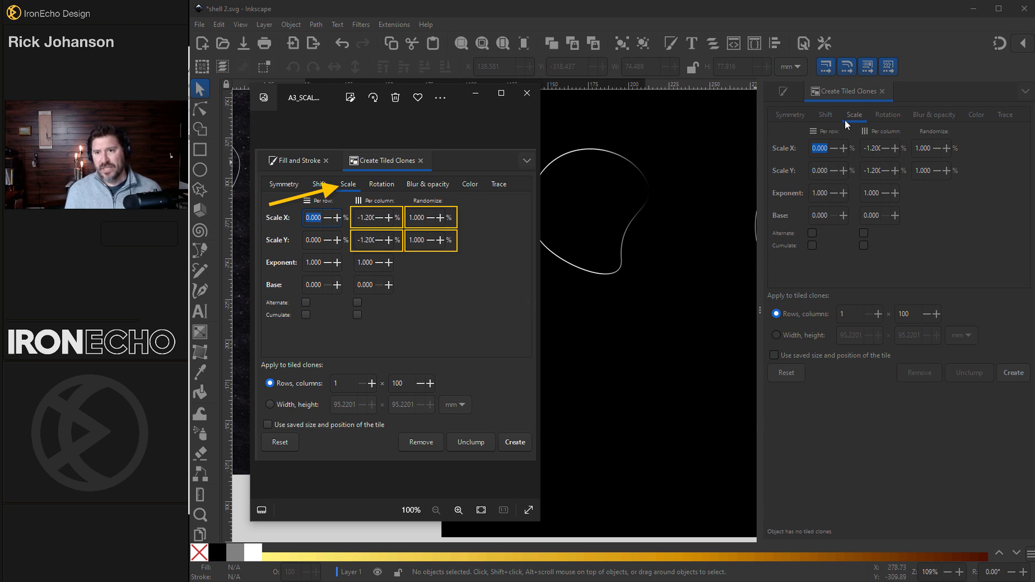
click(856, 112)
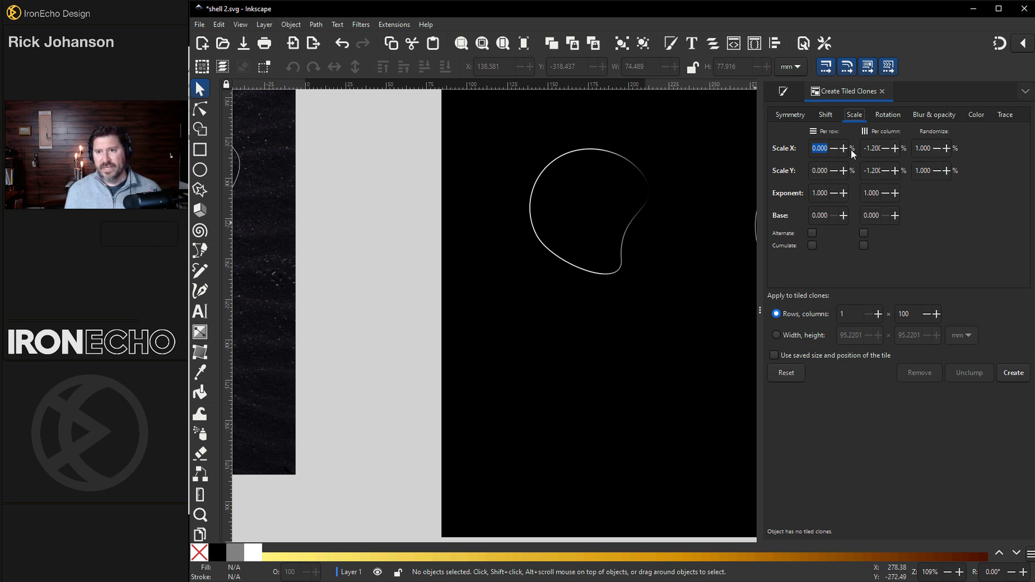
click(887, 114)
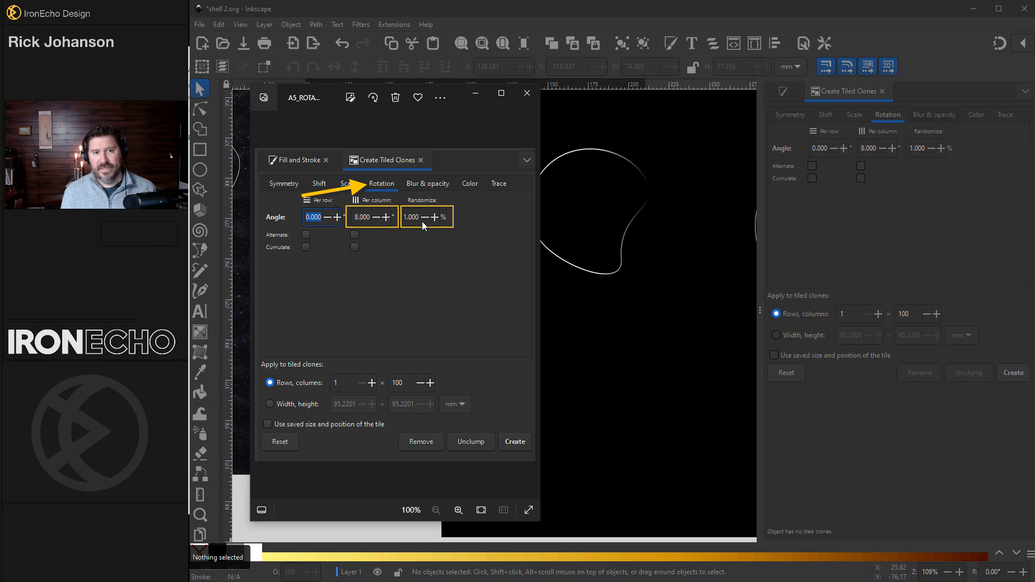
- Generate 84 tiled clones from the gradient-stroked blob, forming the nautilus spiral, then deselect
click(888, 119)
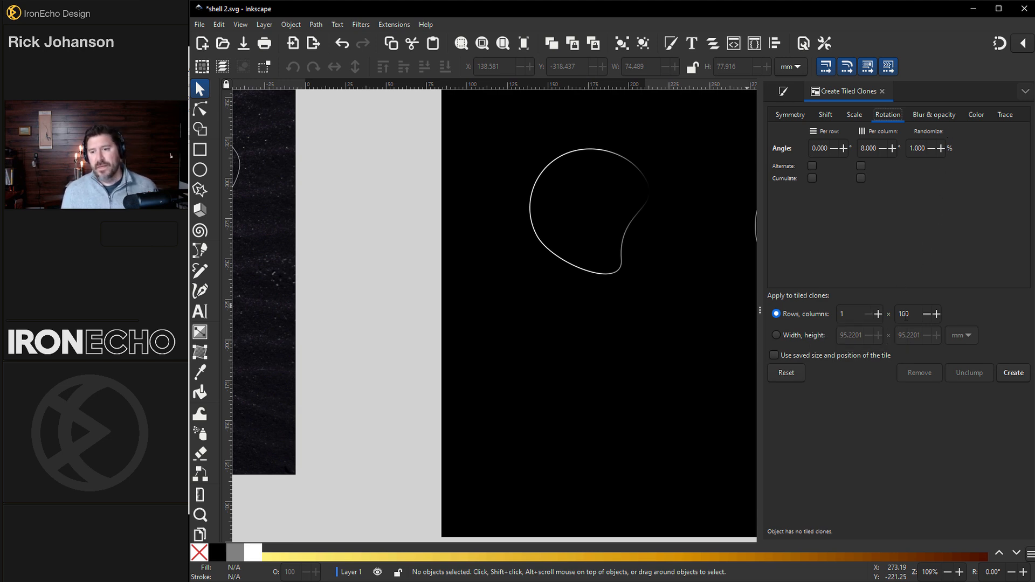
click(610, 275)
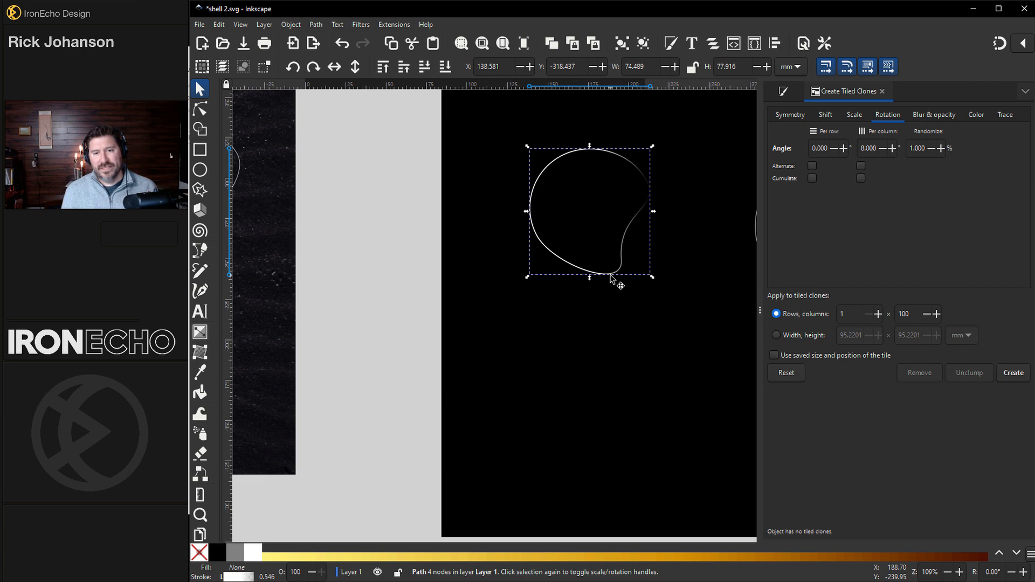
click(556, 254)
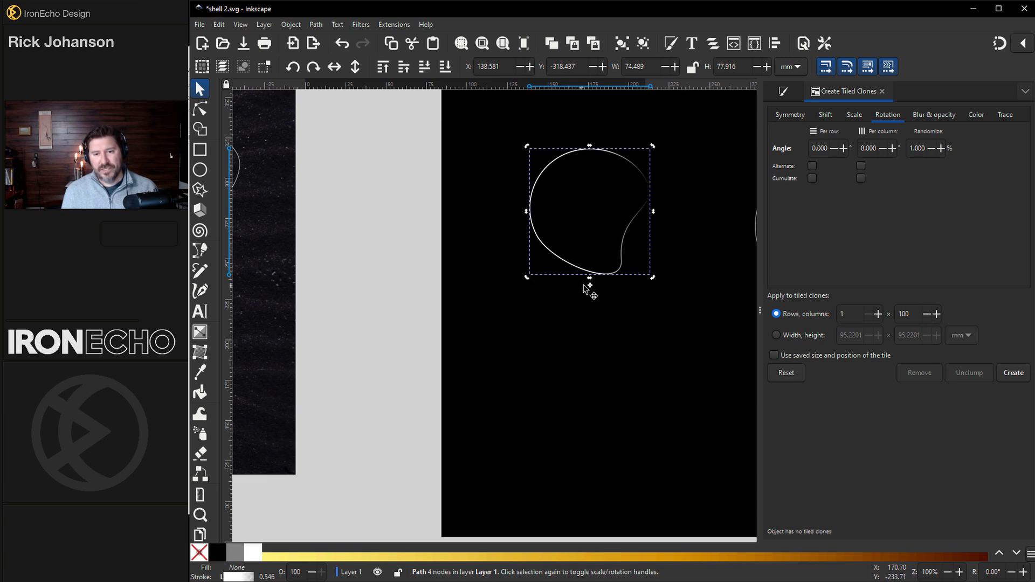
click(1020, 381)
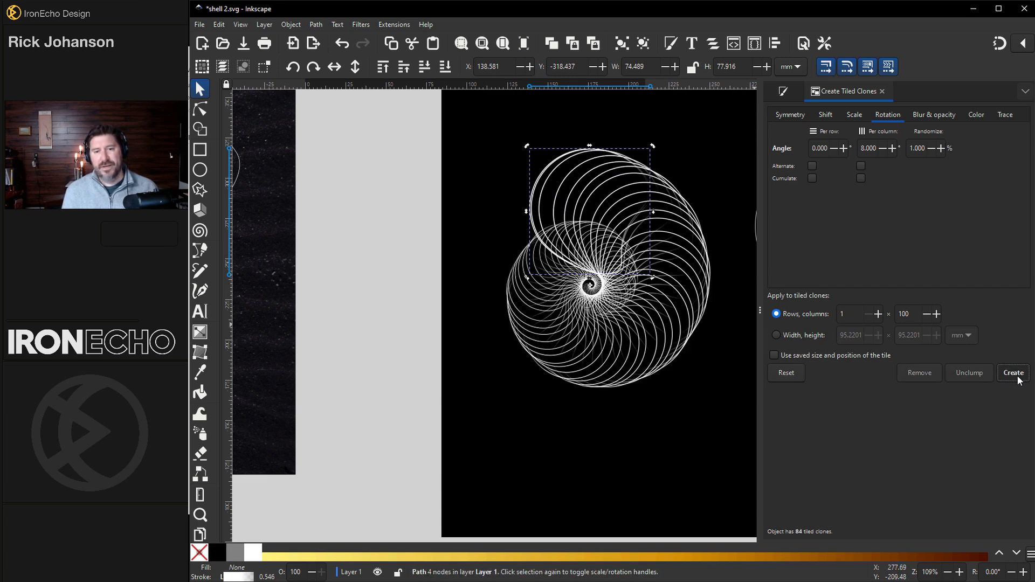
click(426, 345)
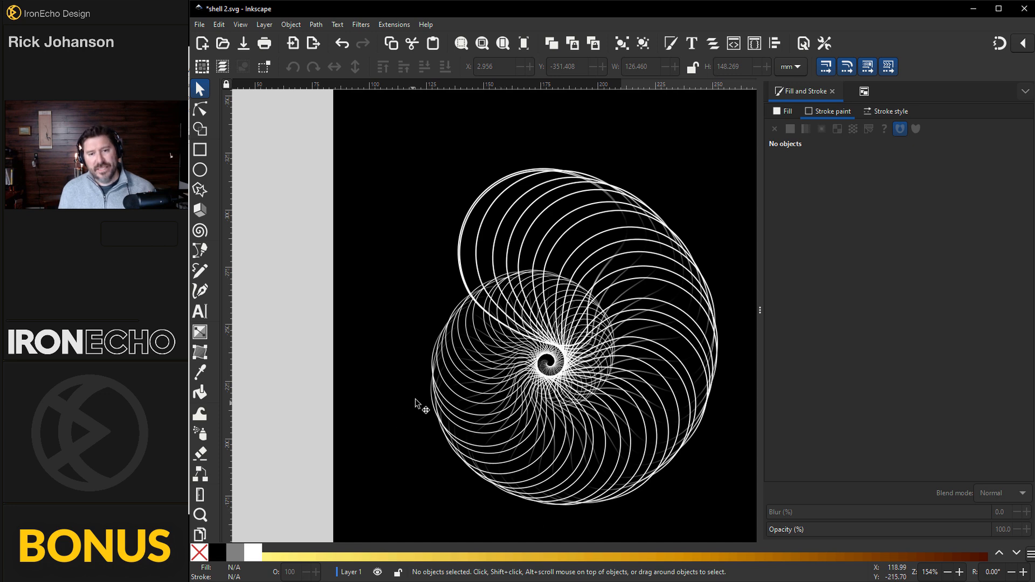
- Inside the clone group, drag the clone stacked on the original blob off to the upper left
click(465, 234)
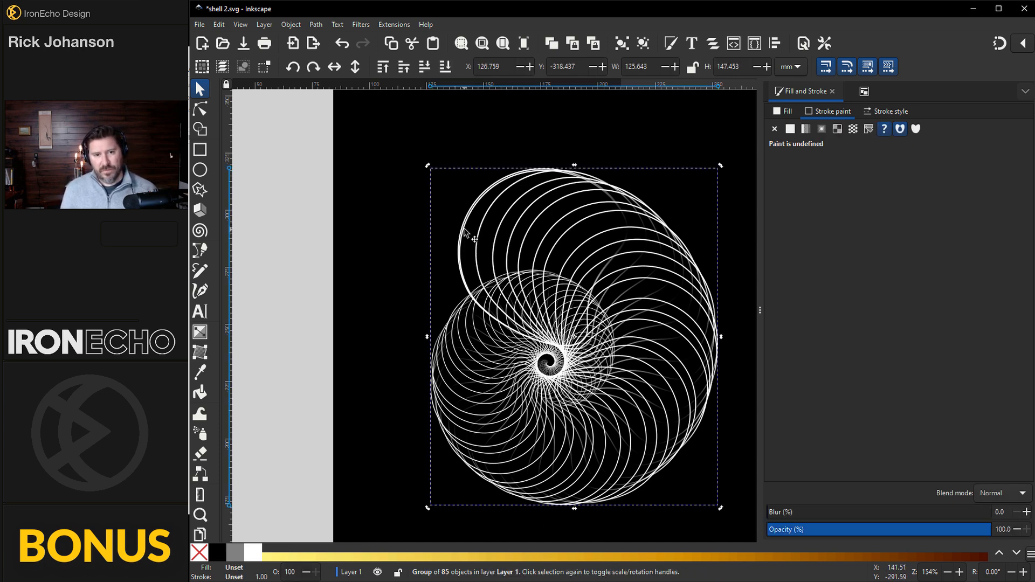
double_click(464, 229)
click(467, 225)
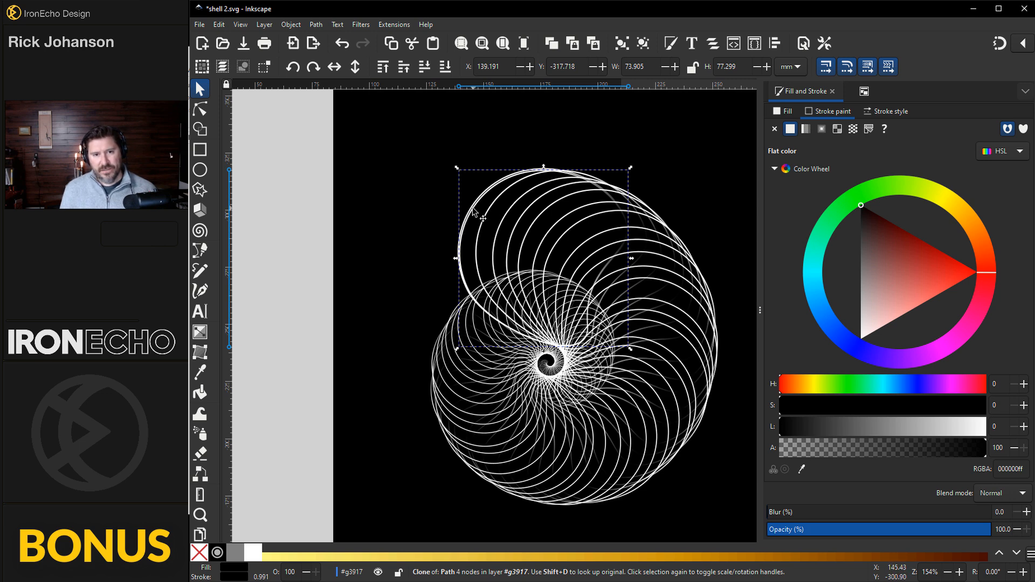
drag(473, 211, 332, 187)
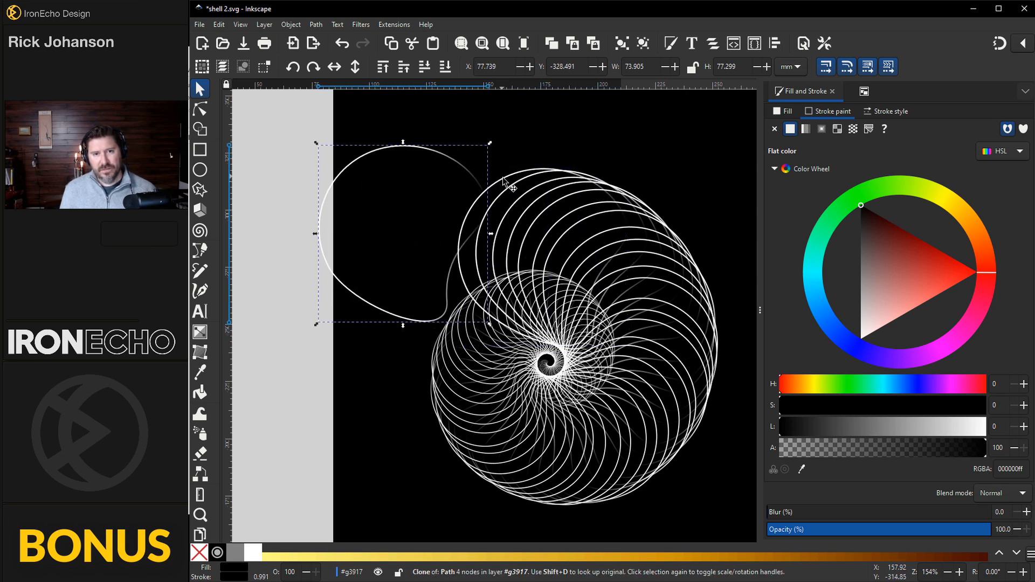
- Delete the moved-aside clone and select the original blob at the spiral's top
double_click(504, 183)
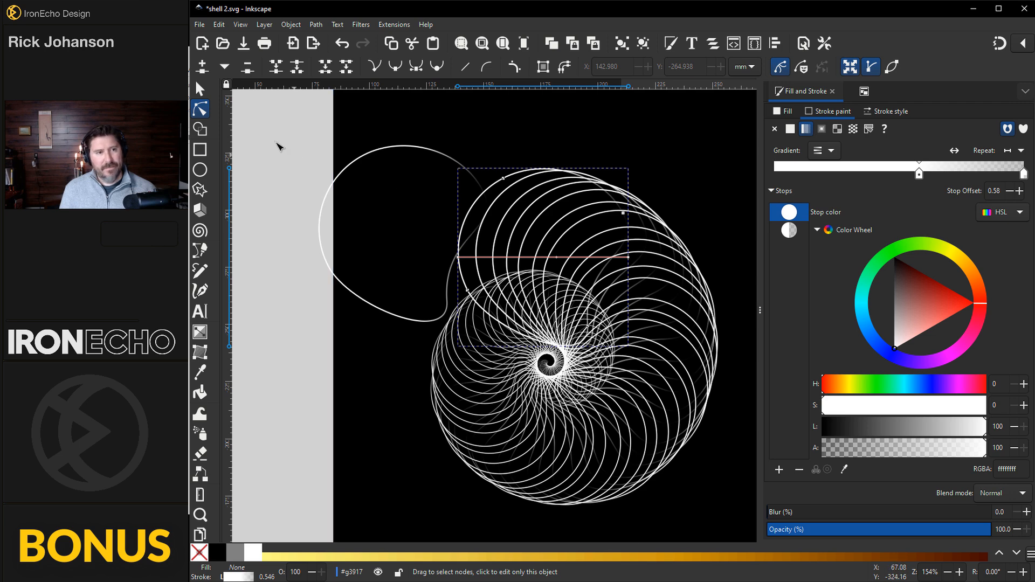
key(s)
click(355, 163)
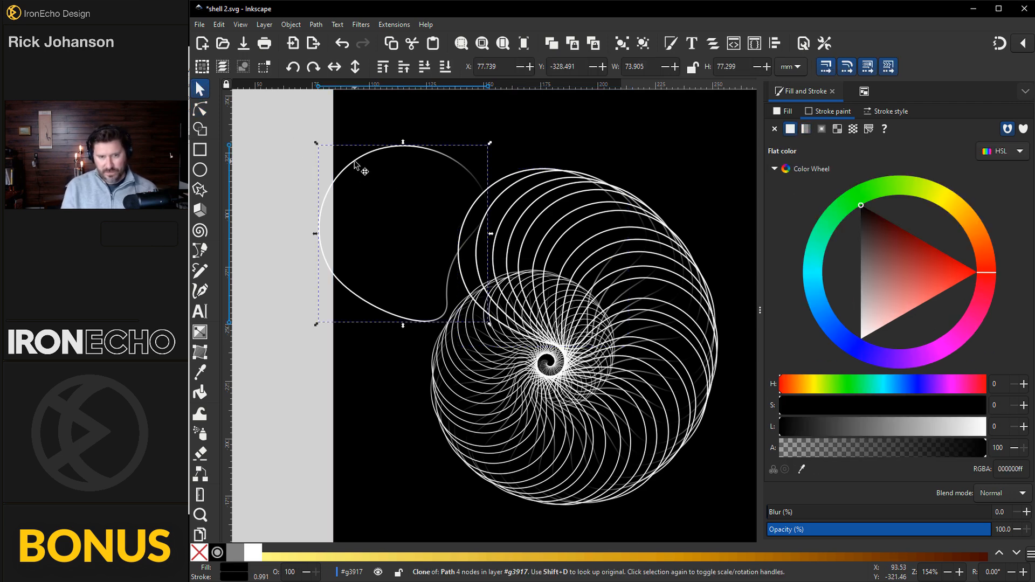
key(Delete)
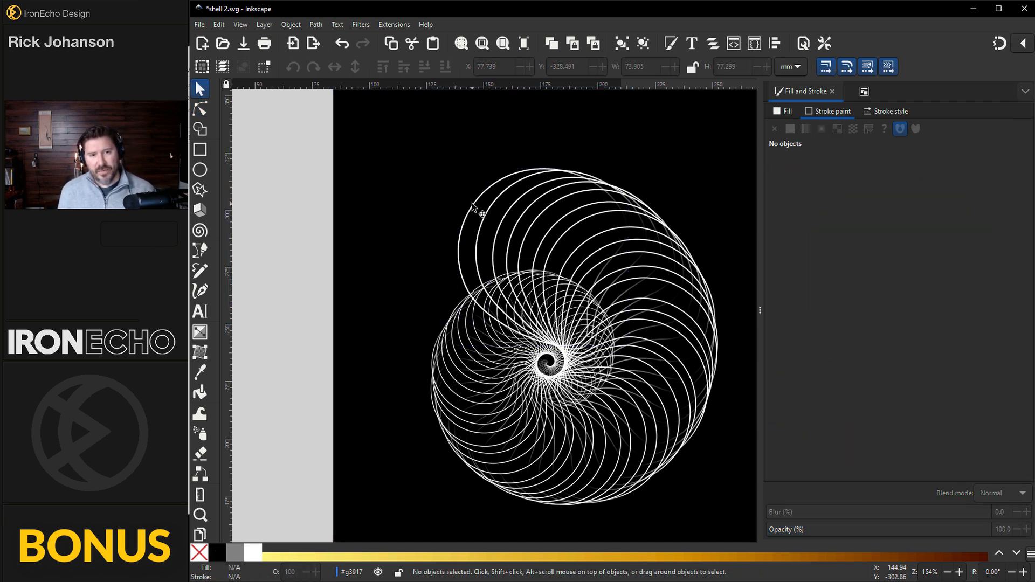
click(472, 205)
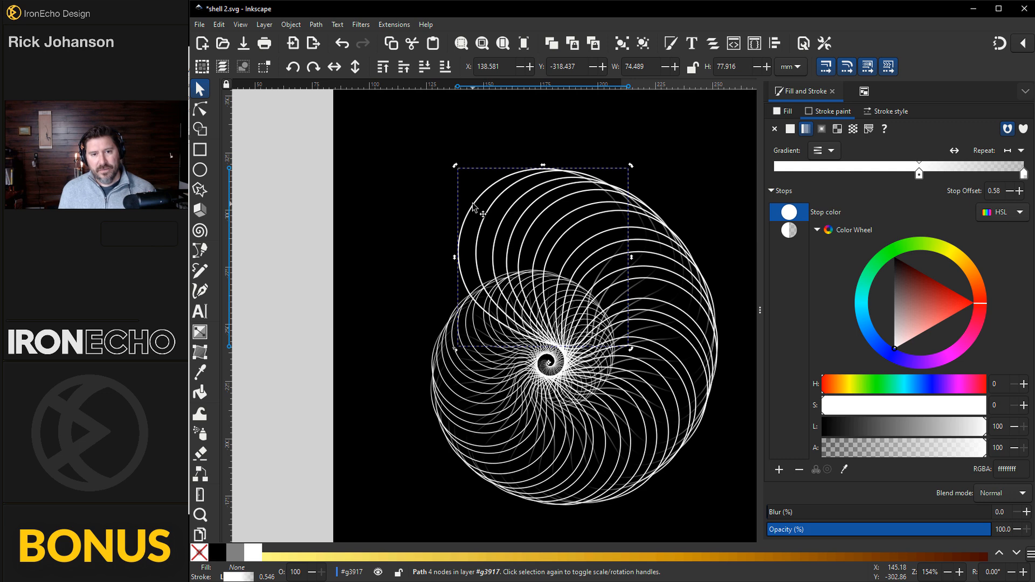
- Drag a top node of the original blob left and slightly down, reshaping all clones
key(n)
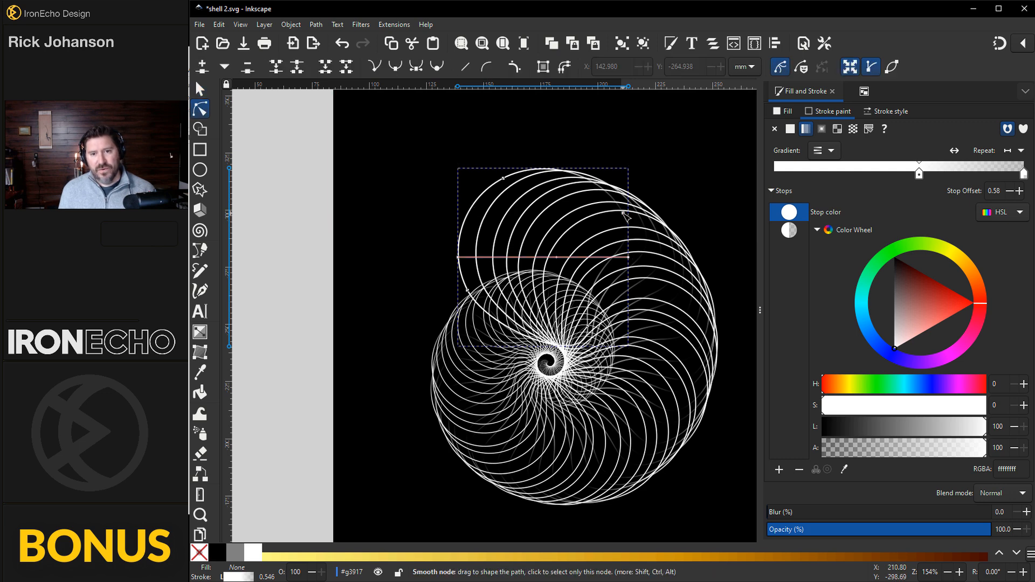
drag(624, 214, 619, 216)
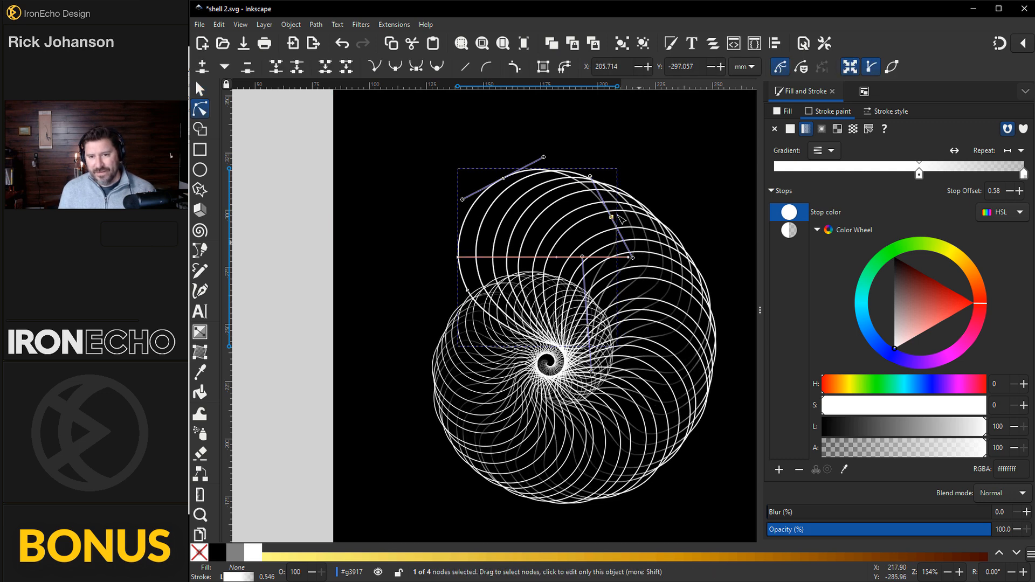
mouse_move(611, 217)
mouse_down()
mouse_move(589, 221)
mouse_move(611, 215)
mouse_up()
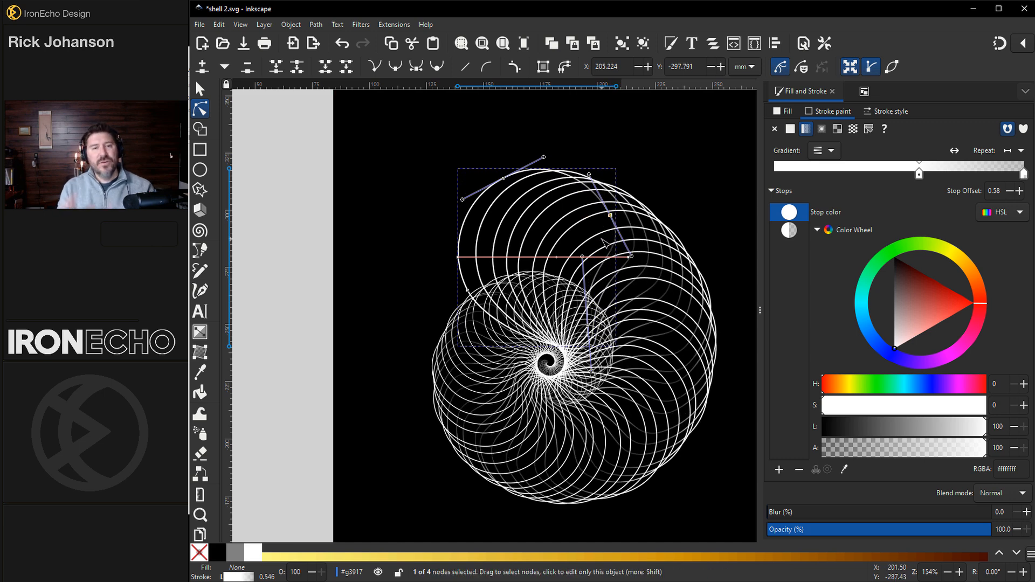